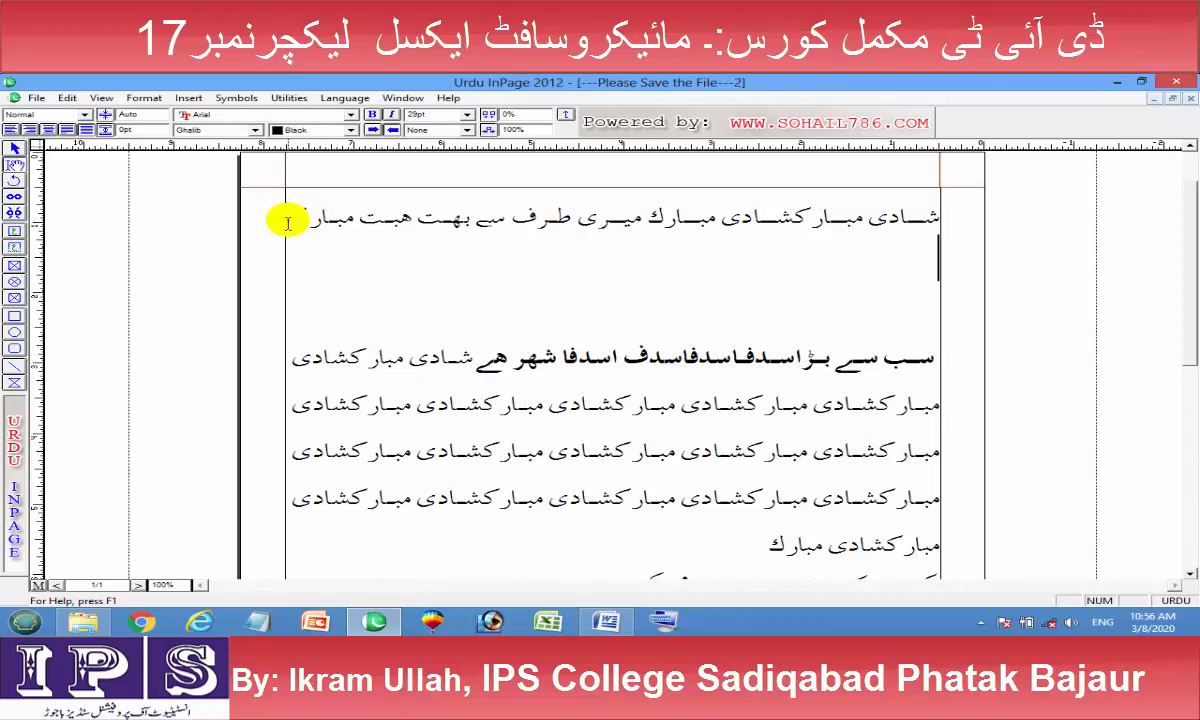
# Add a second line of text below the first sentence reading "شادی مبارک میراد کاسدف"
pyautogui.press('Return')
pyautogui.write('شادی')
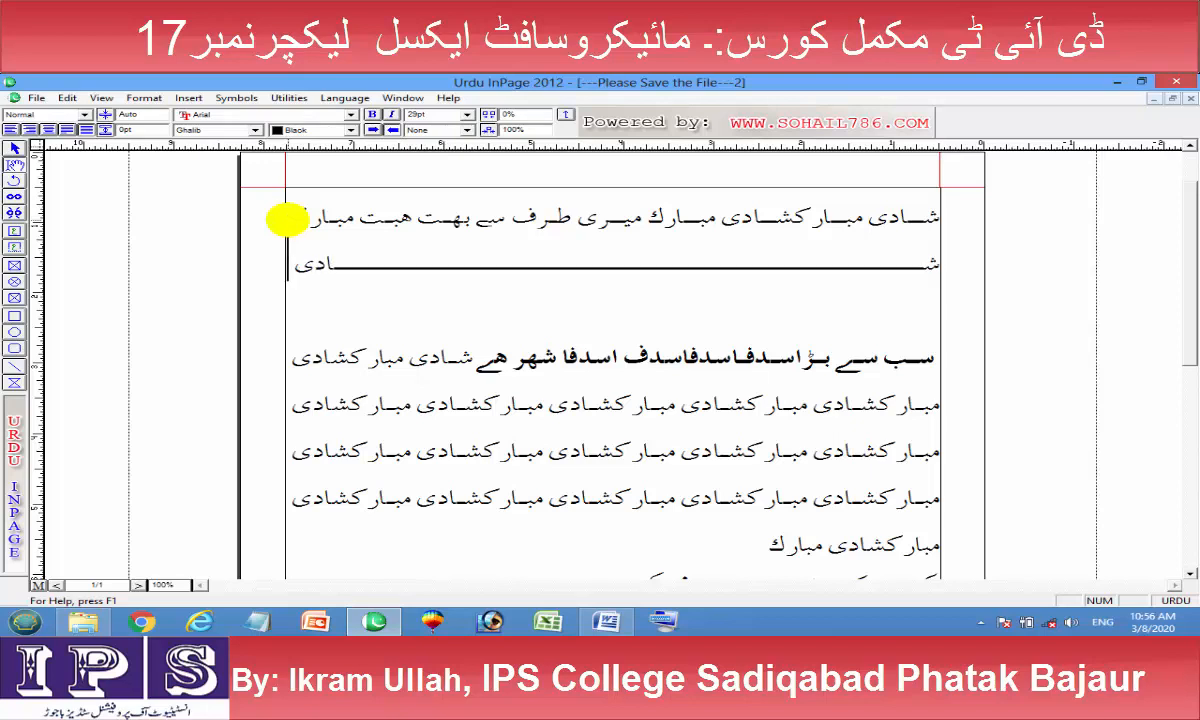
pyautogui.write(' مبارک')
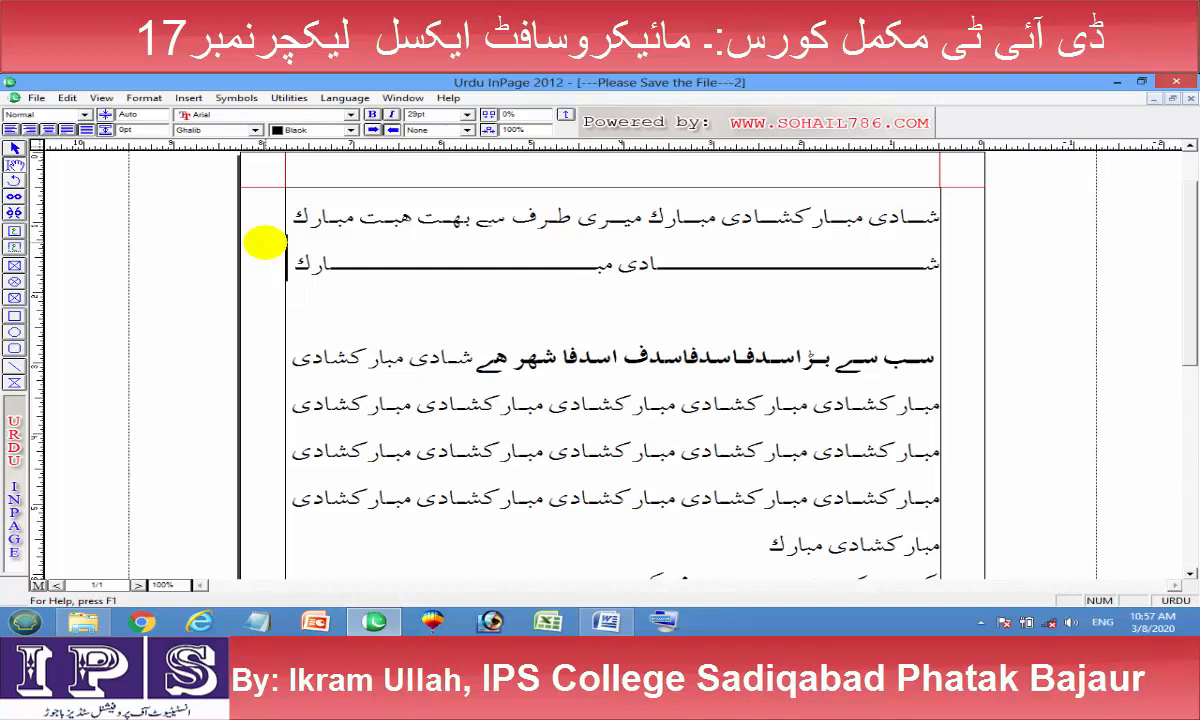
pyautogui.write('می')
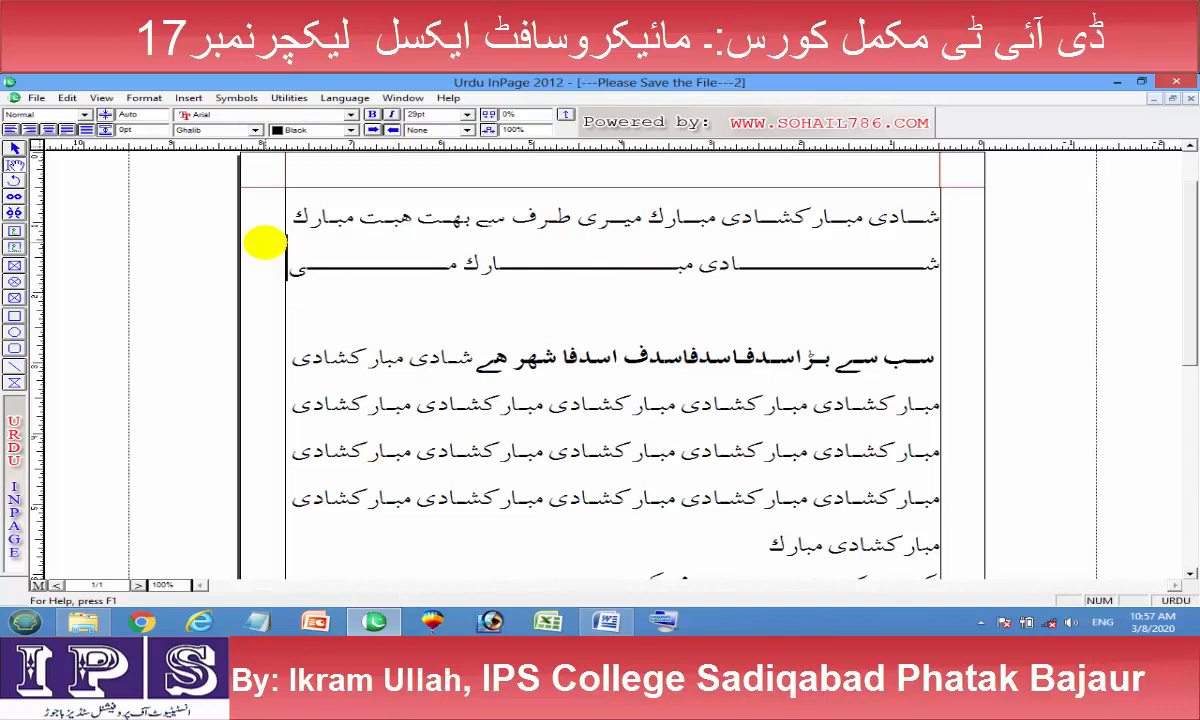
pyautogui.write('را دکاسدف')
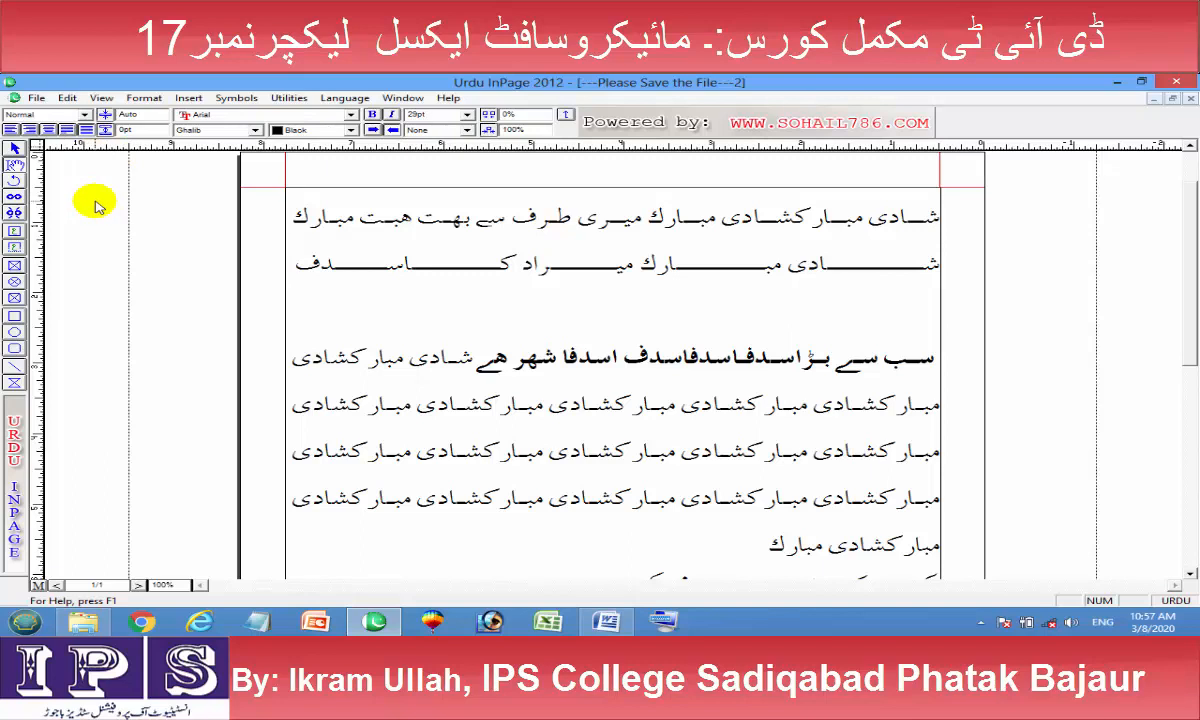
# Try right alignment on the first two lines of text and return them to full forced justification
pyautogui.moveTo(295, 268); pyautogui.dragTo(846, 201)
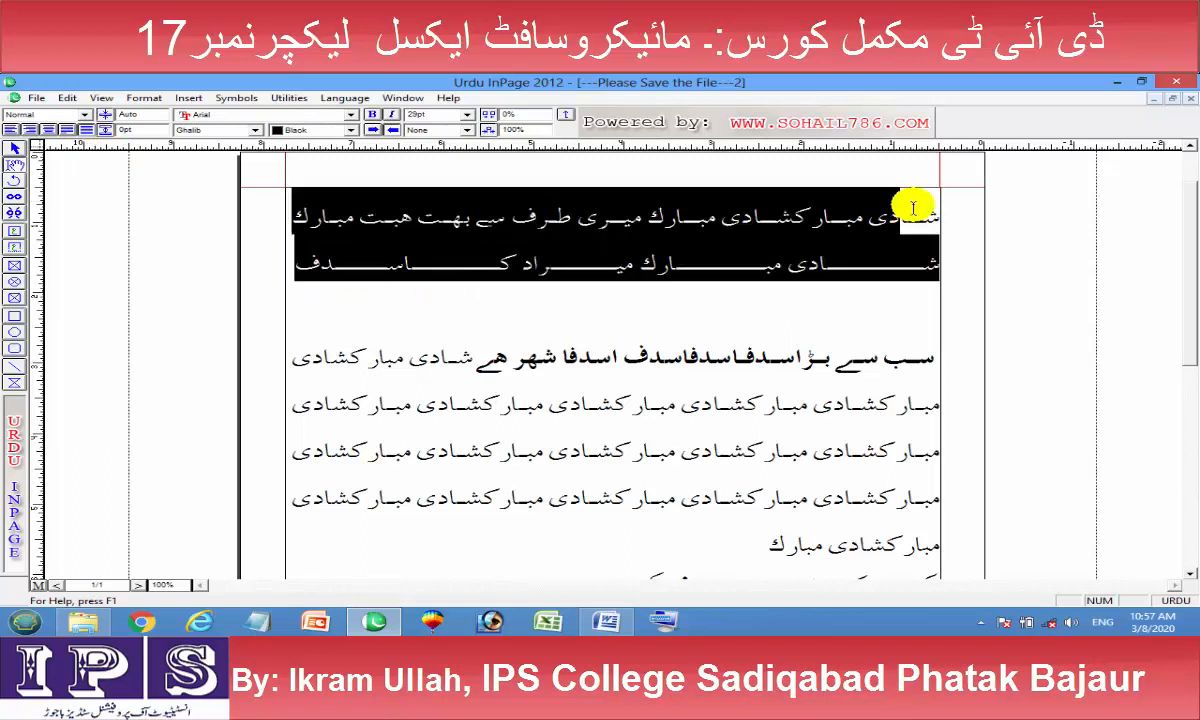
pyautogui.click(24, 130)
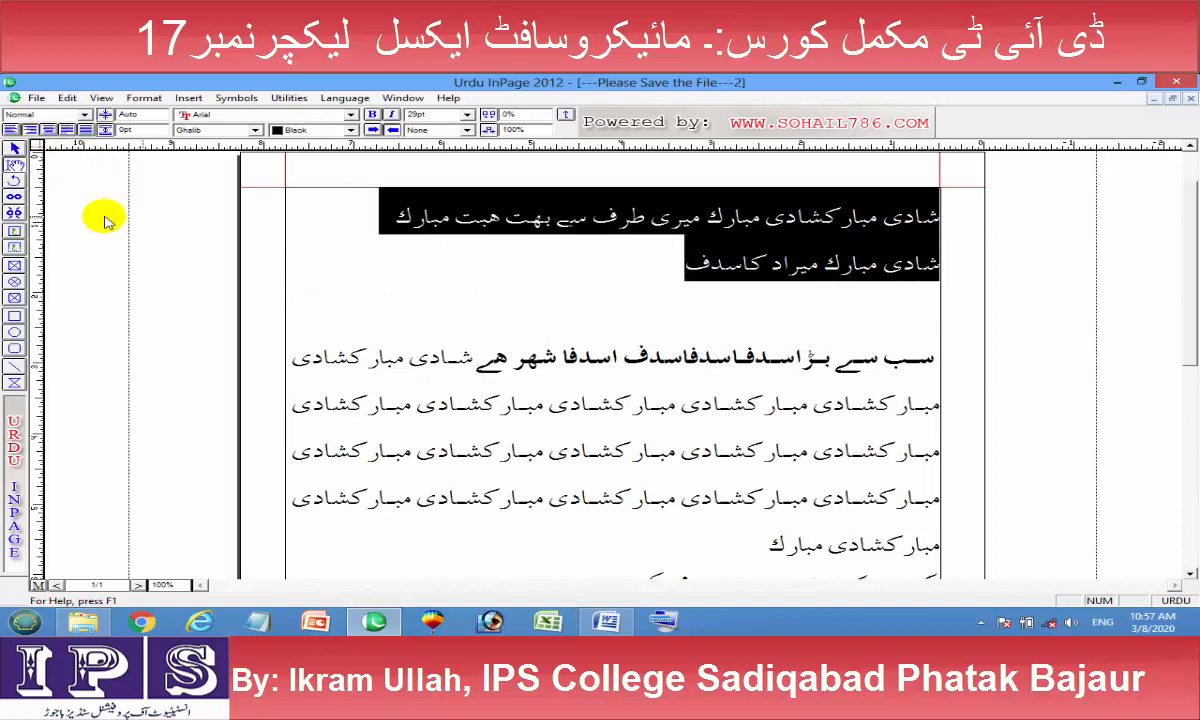
pyautogui.click(84, 130)
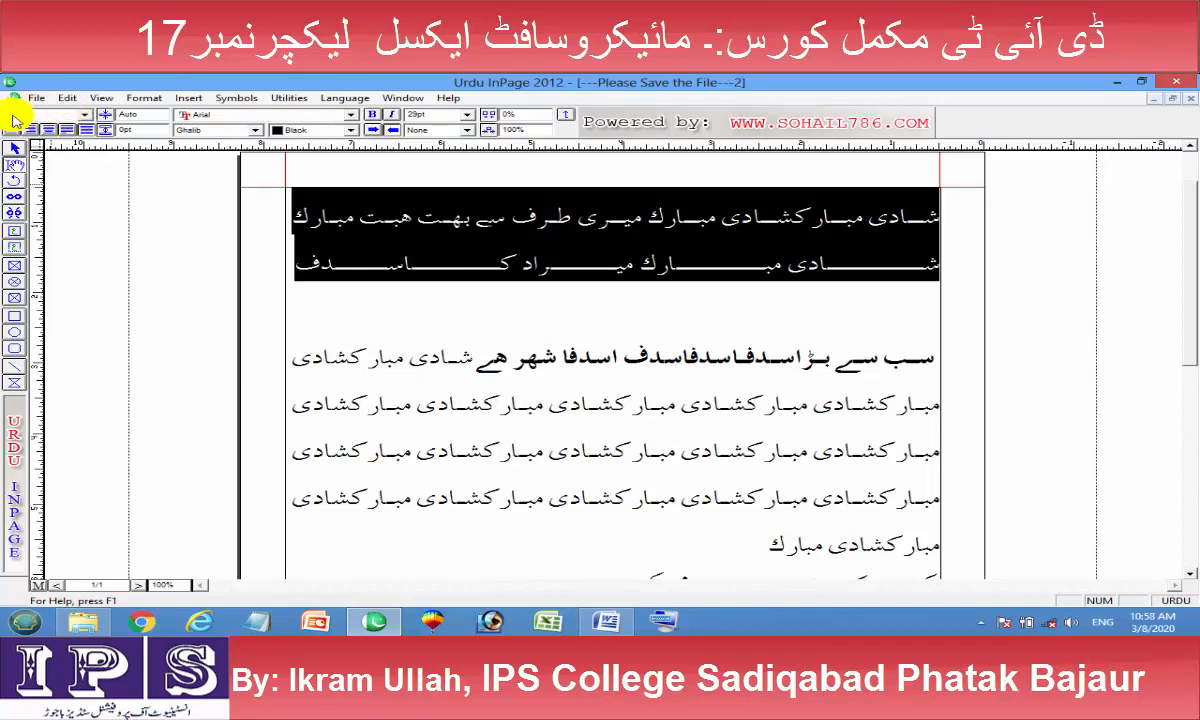
# Examine the available style sheets, Urdu fonts and formatting commands with the first two lines selected
pyautogui.moveTo(290, 268); pyautogui.dragTo(1160, 221)
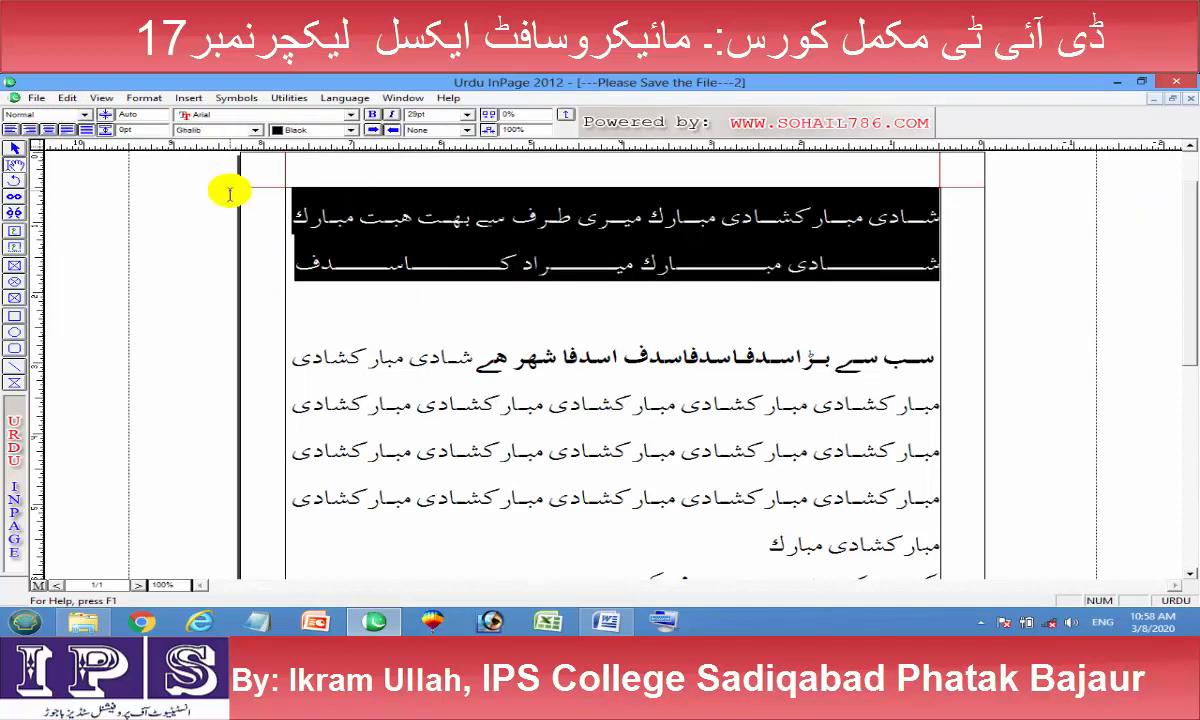
pyautogui.click(82, 118)
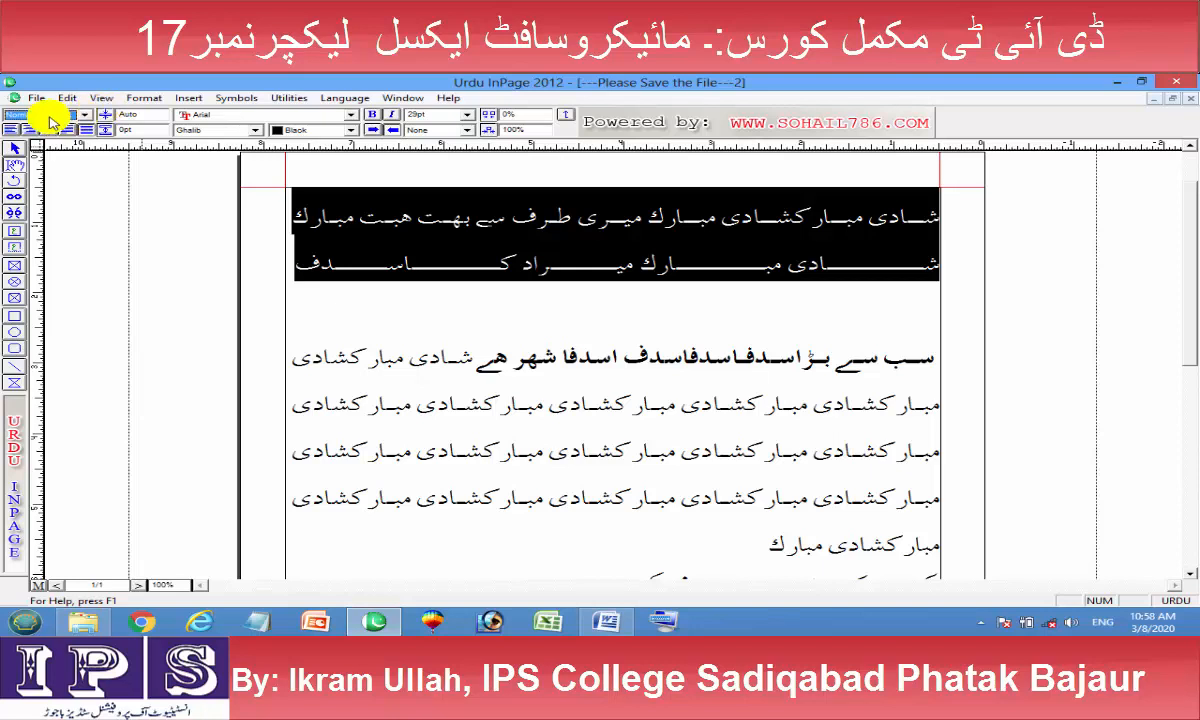
pyautogui.click(254, 130)
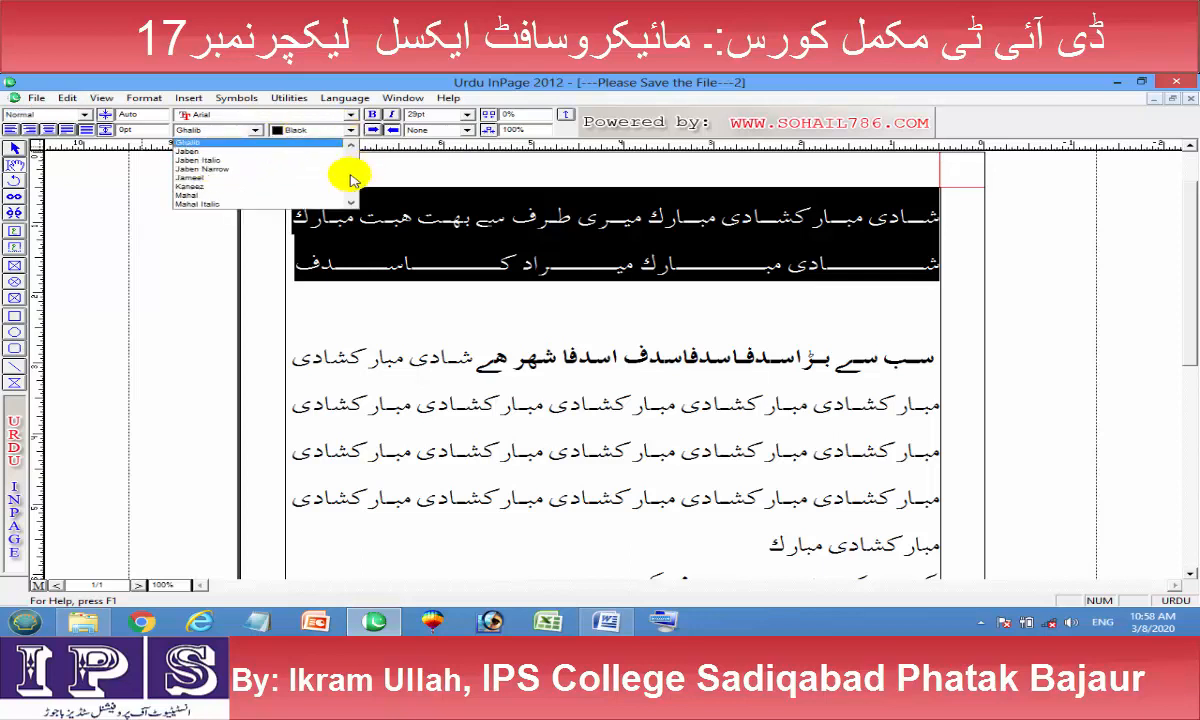
pyautogui.click(250, 130)
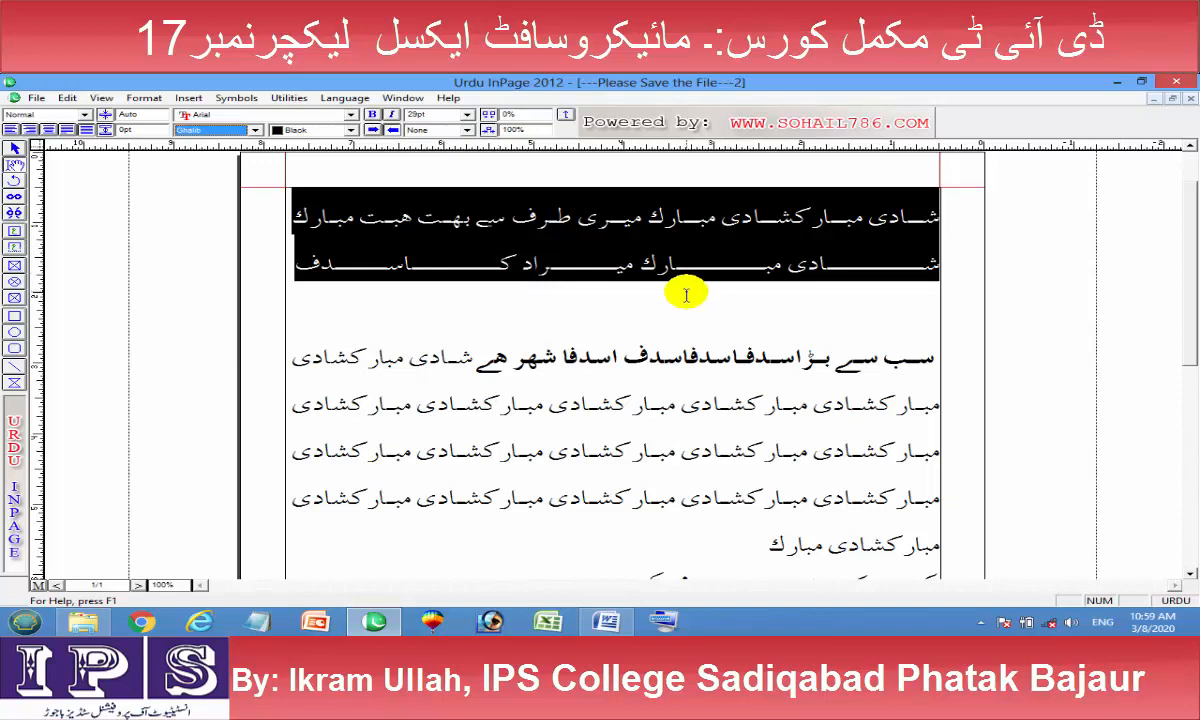
pyautogui.click(86, 115)
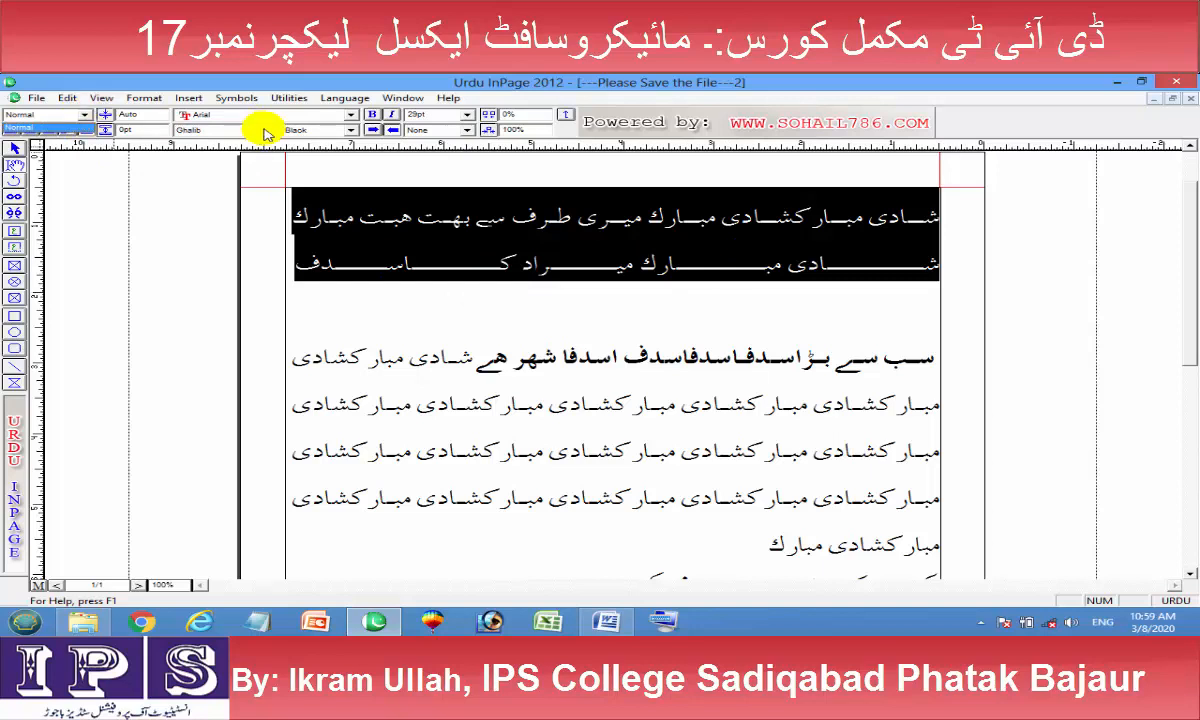
pyautogui.click(82, 116)
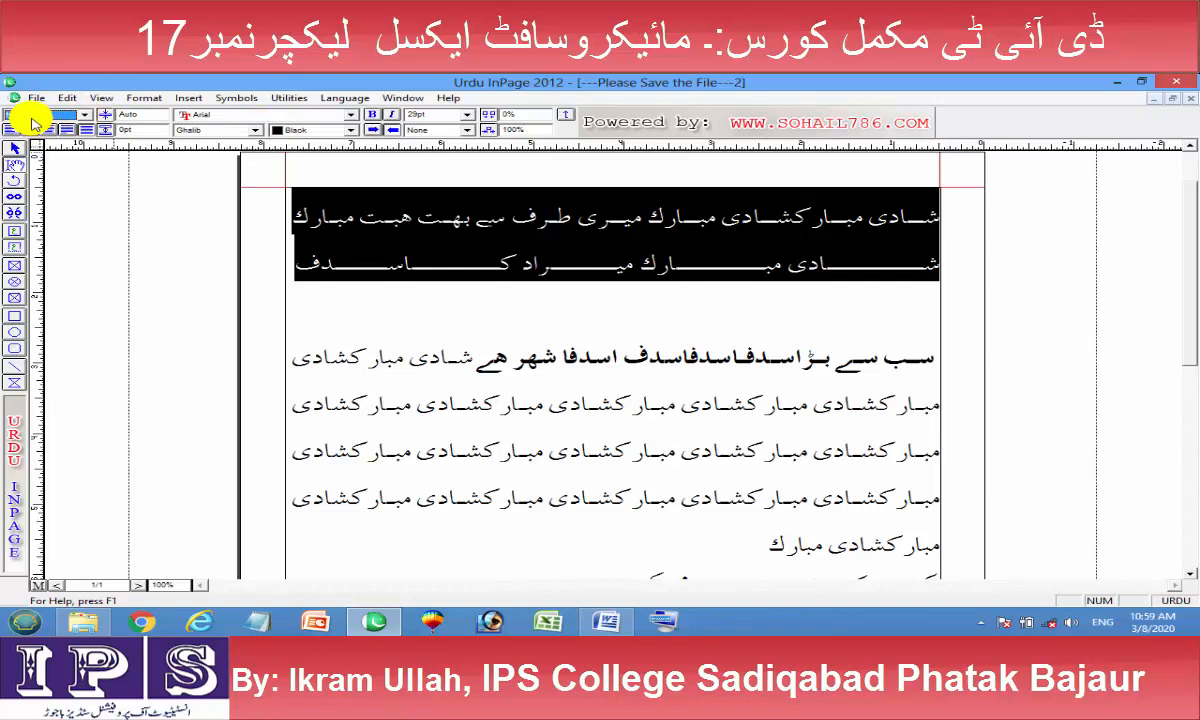
pyautogui.click(146, 98)
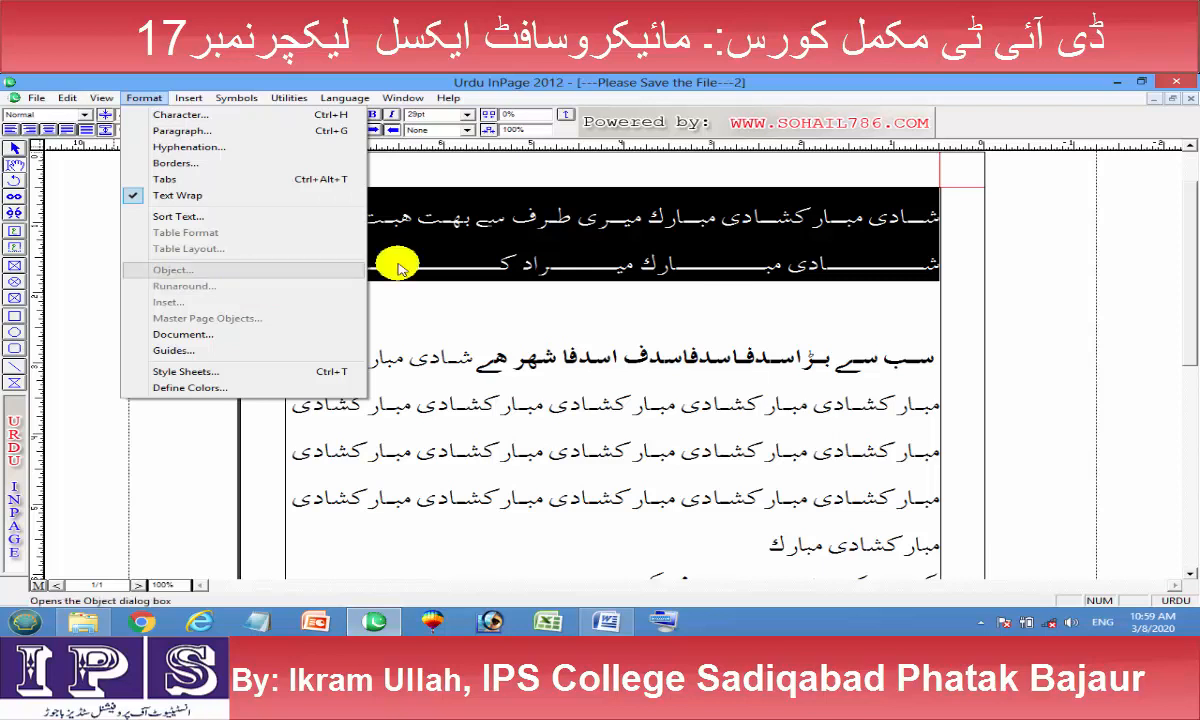
pyautogui.click(536, 265)
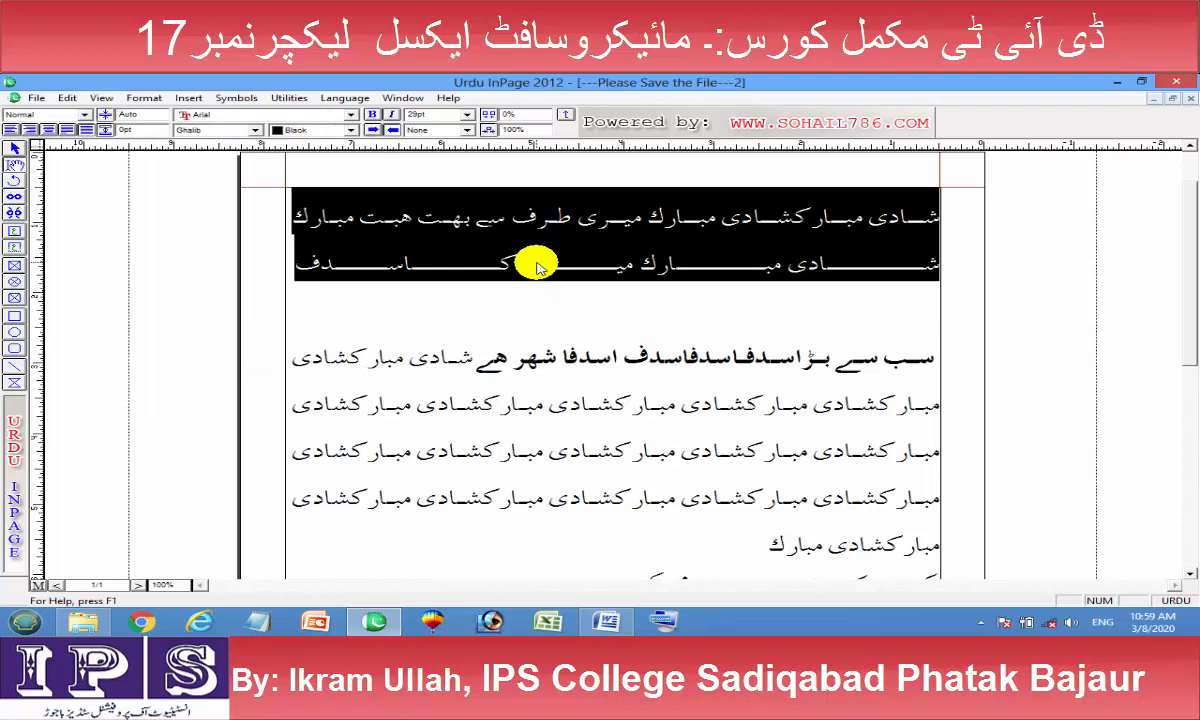
# Insert an empty line between the first and second lines of text
pyautogui.click(607, 241)
pyautogui.click(560, 256)
pyautogui.click(297, 260)
pyautogui.click(294, 229)
pyautogui.press('Return')
# Create a new style sheet named "Chapter Style" with the first line of text selected
pyautogui.moveTo(289, 216); pyautogui.dragTo(964, 220)
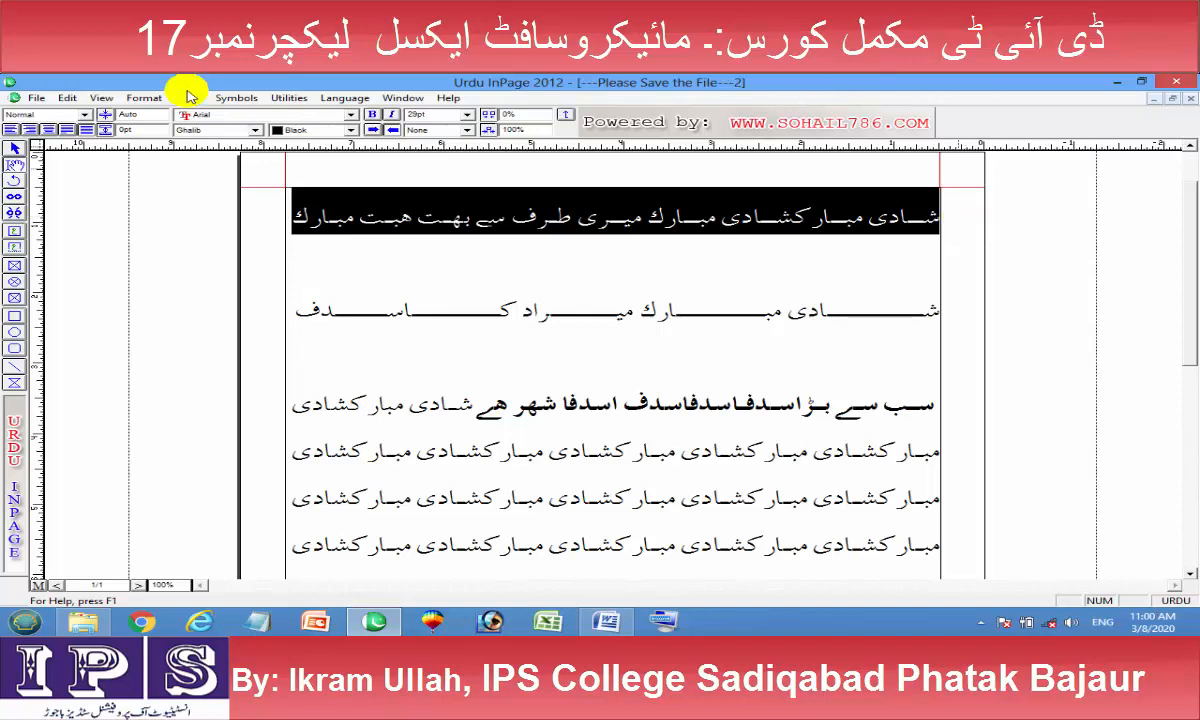
pyautogui.click(148, 98)
pyautogui.click(226, 371)
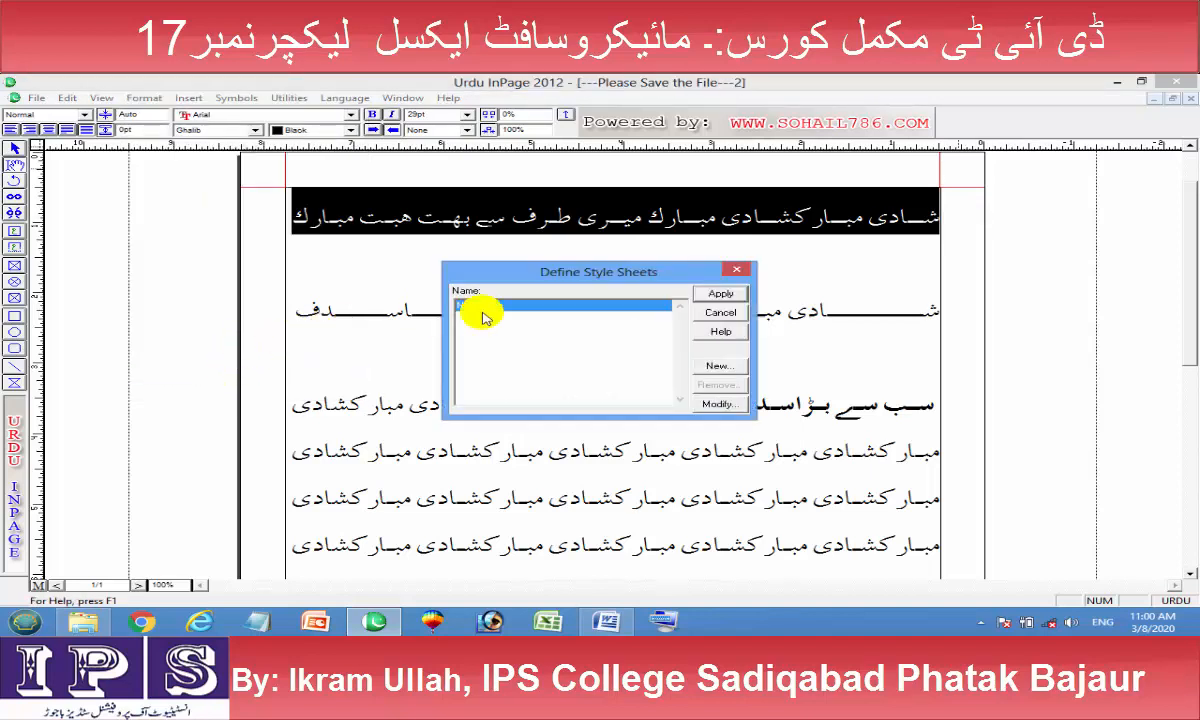
pyautogui.moveTo(658, 268); pyautogui.dragTo(574, 213)
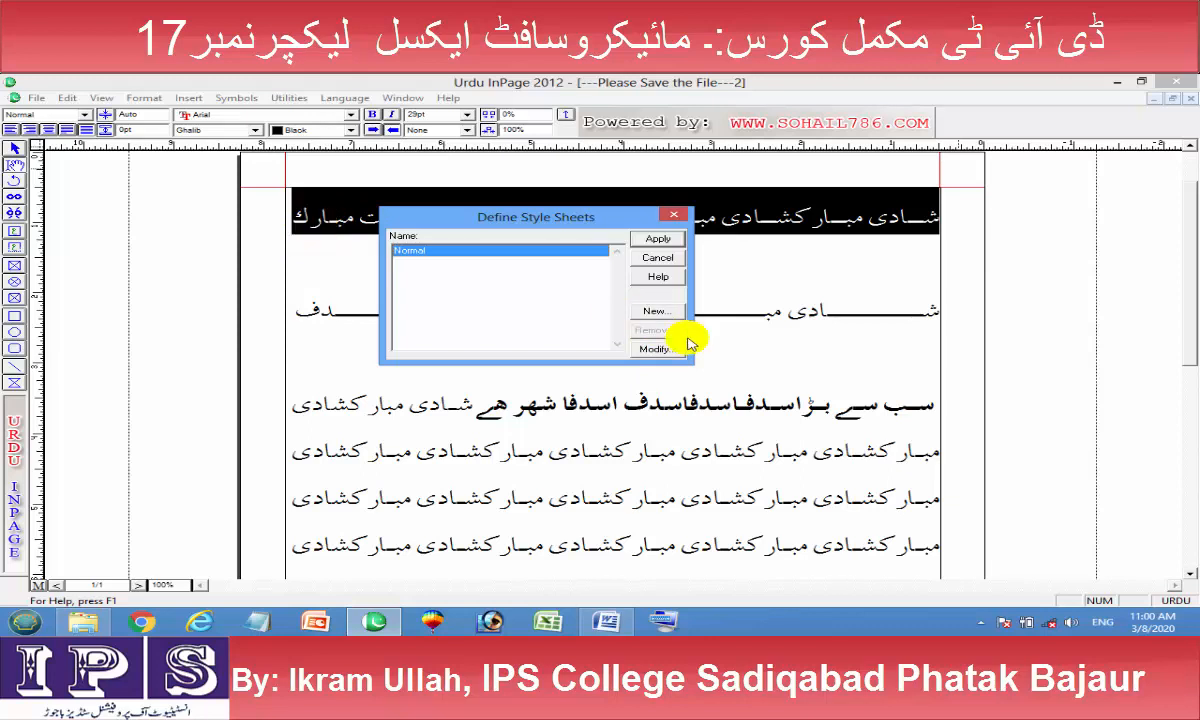
pyautogui.click(657, 312)
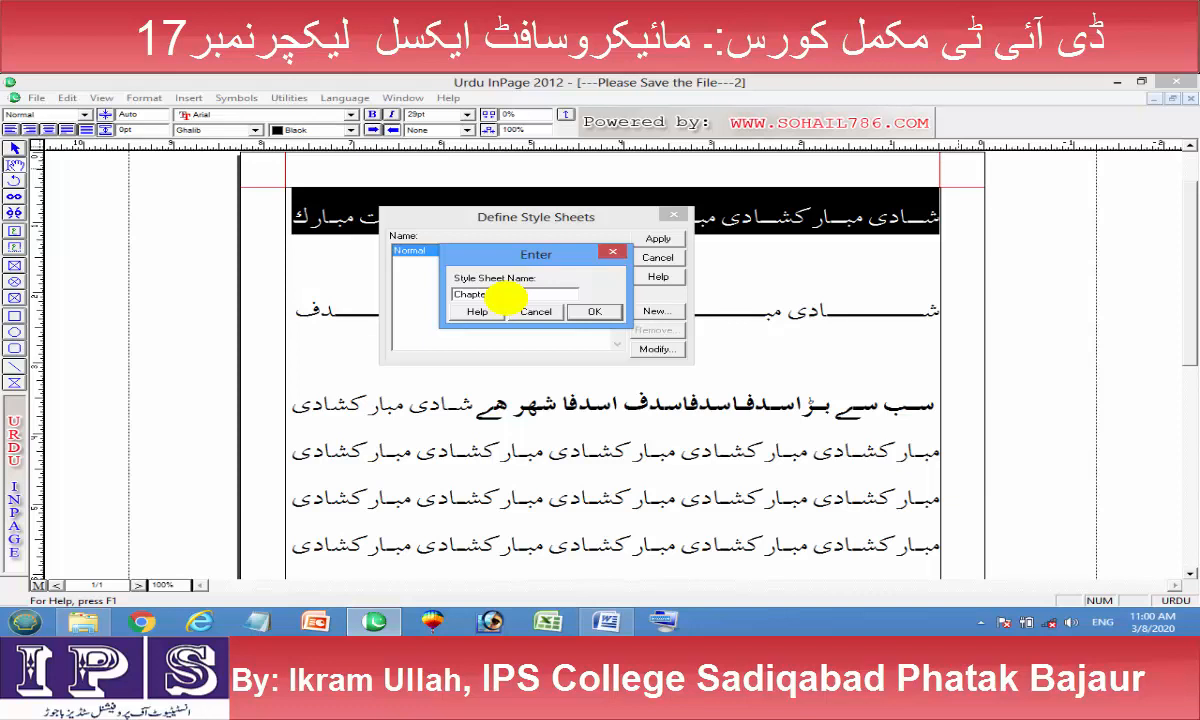
pyautogui.write('r Style')
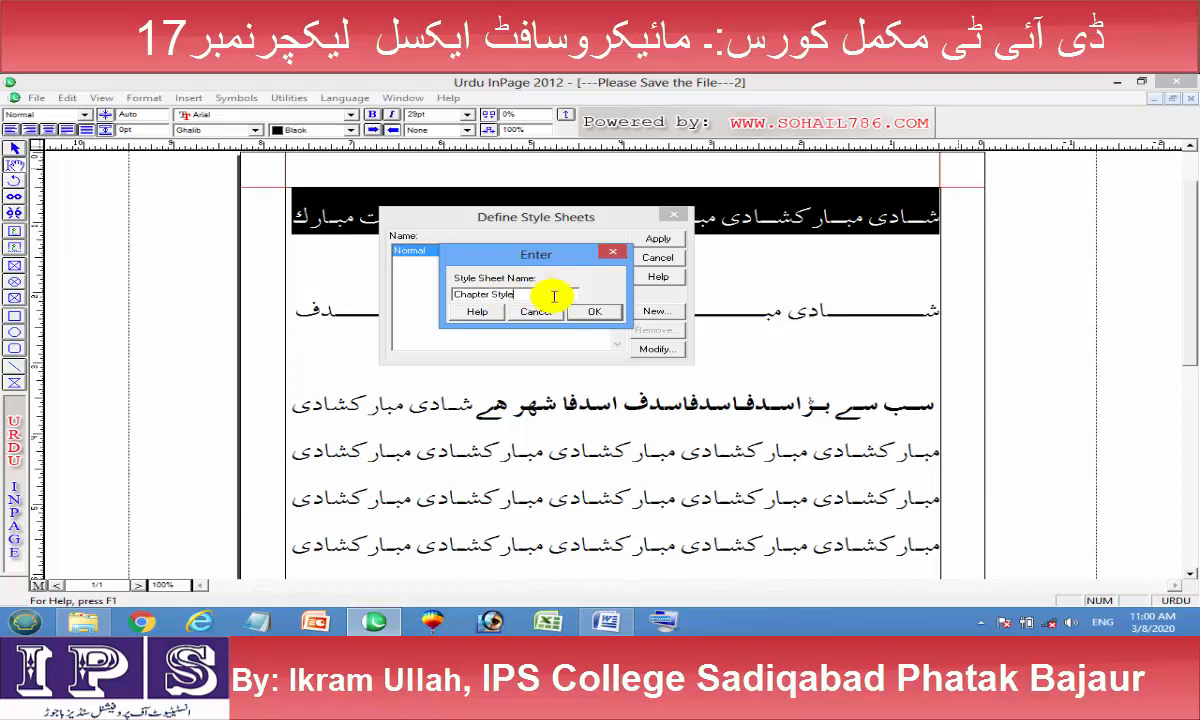
pyautogui.click(594, 312)
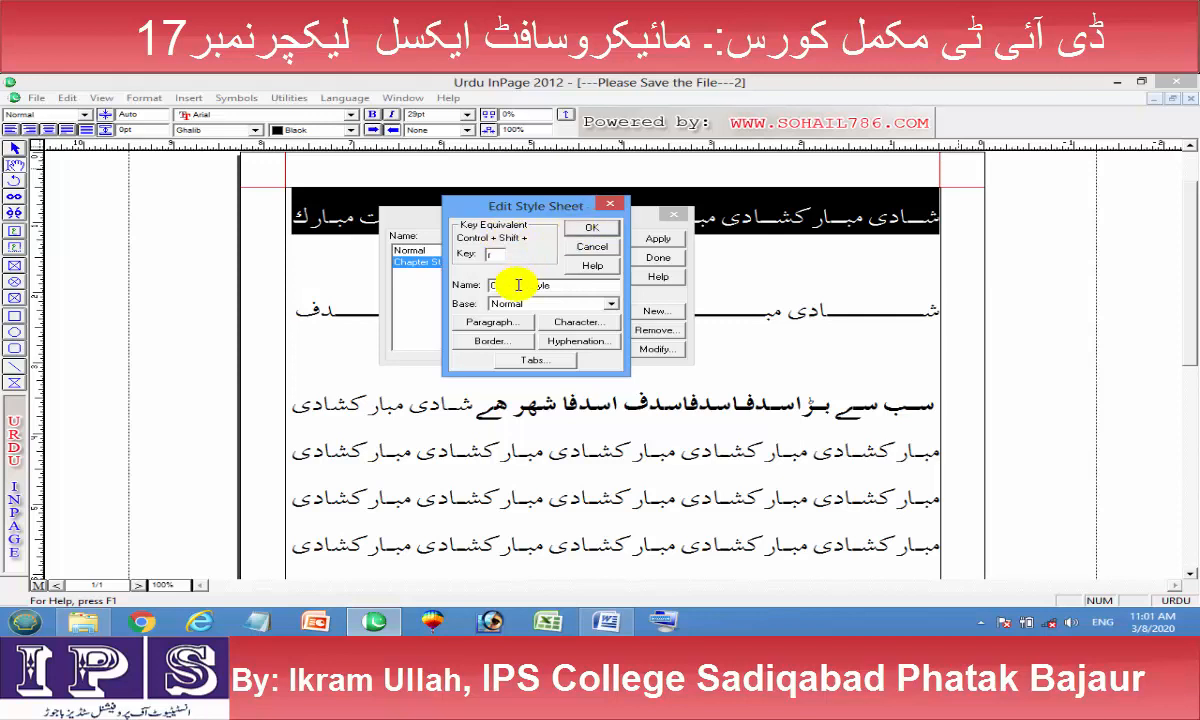
# Base the Chapter Style on Normal and check its paragraph preferences without changing them
pyautogui.click(614, 304)
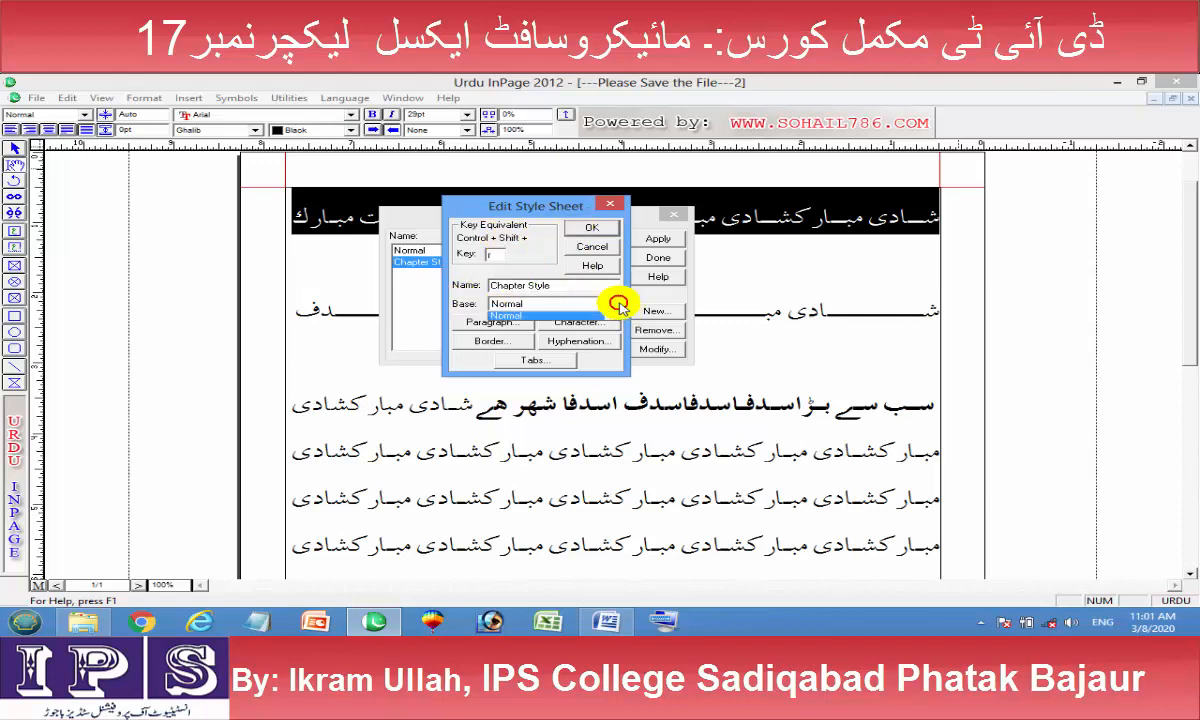
pyautogui.click(570, 315)
pyautogui.click(490, 321)
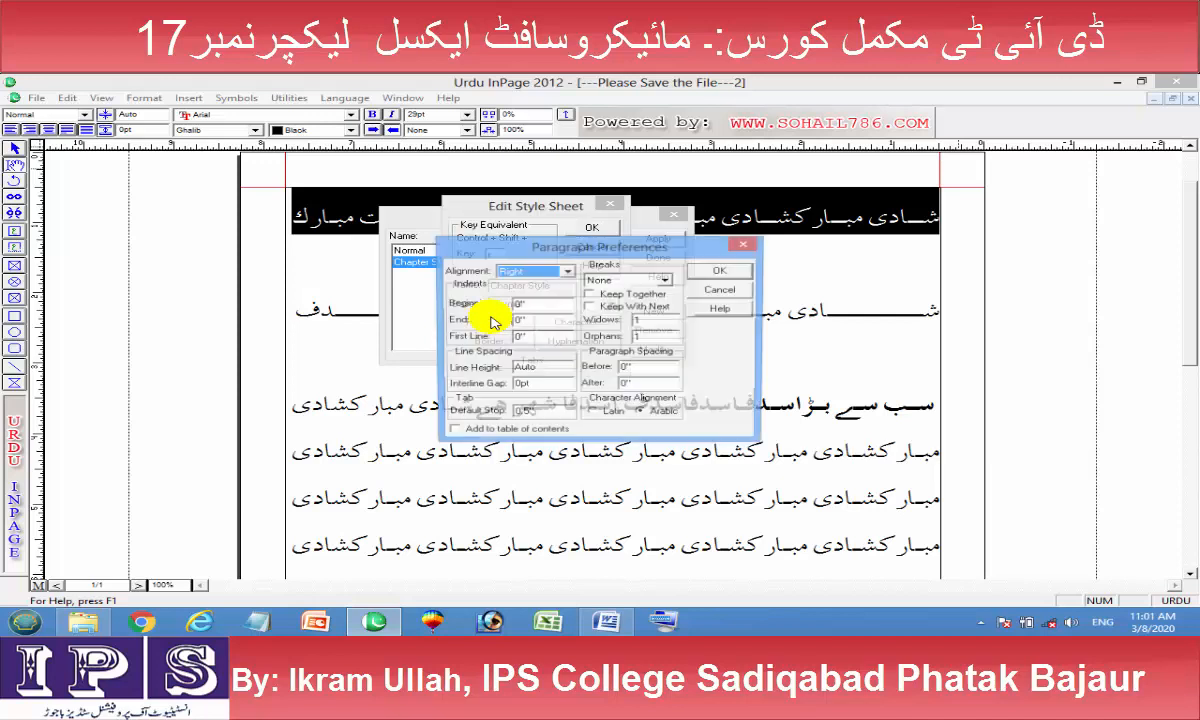
pyautogui.click(735, 245)
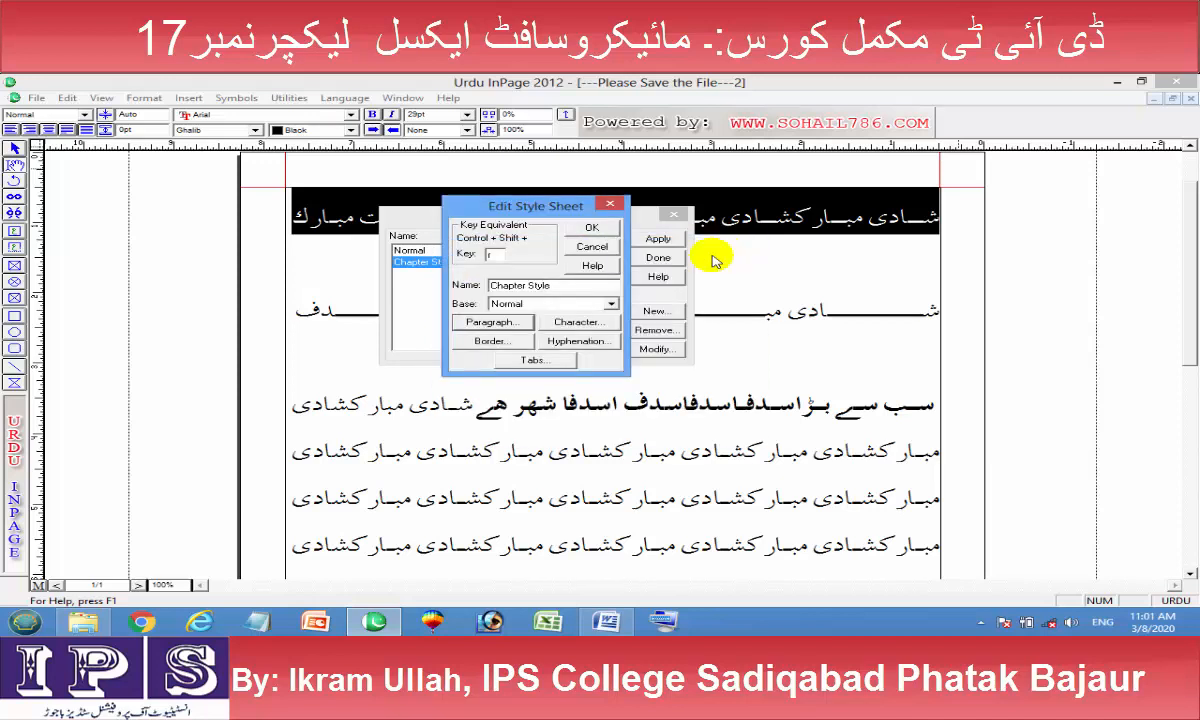
# Set the Chapter Style's character color to Red and its size to 48pt
pyautogui.click(593, 320)
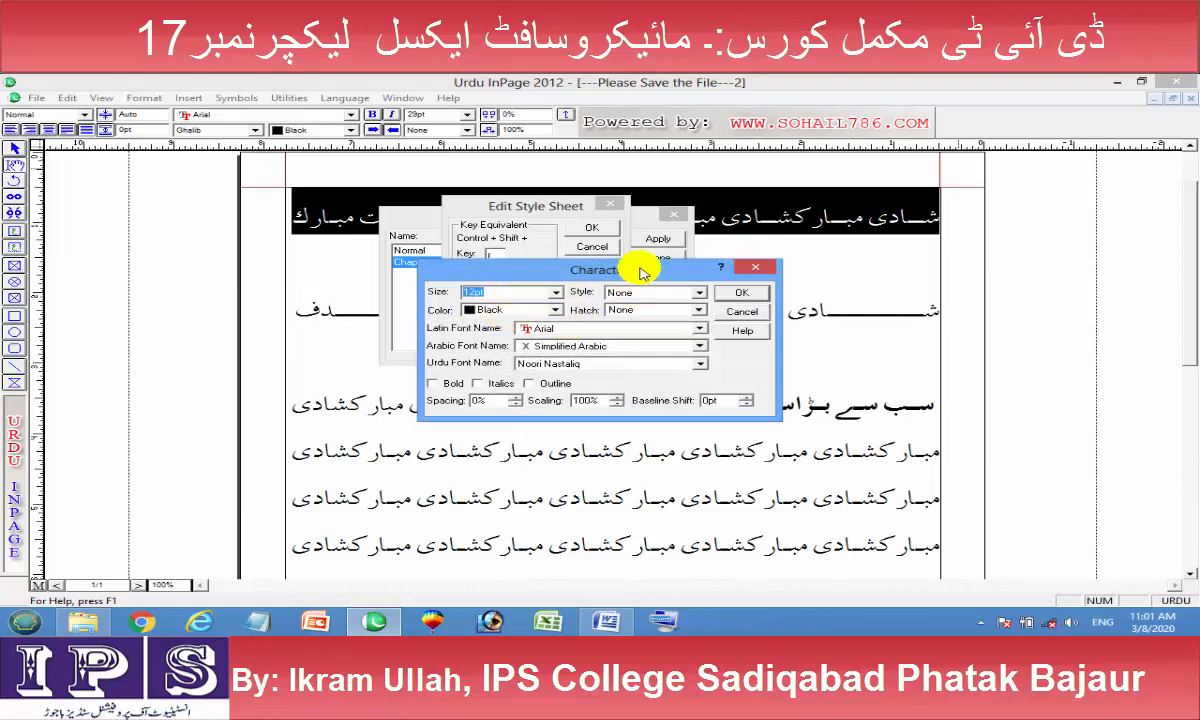
pyautogui.moveTo(640, 273); pyautogui.dragTo(625, 176)
pyautogui.click(538, 216)
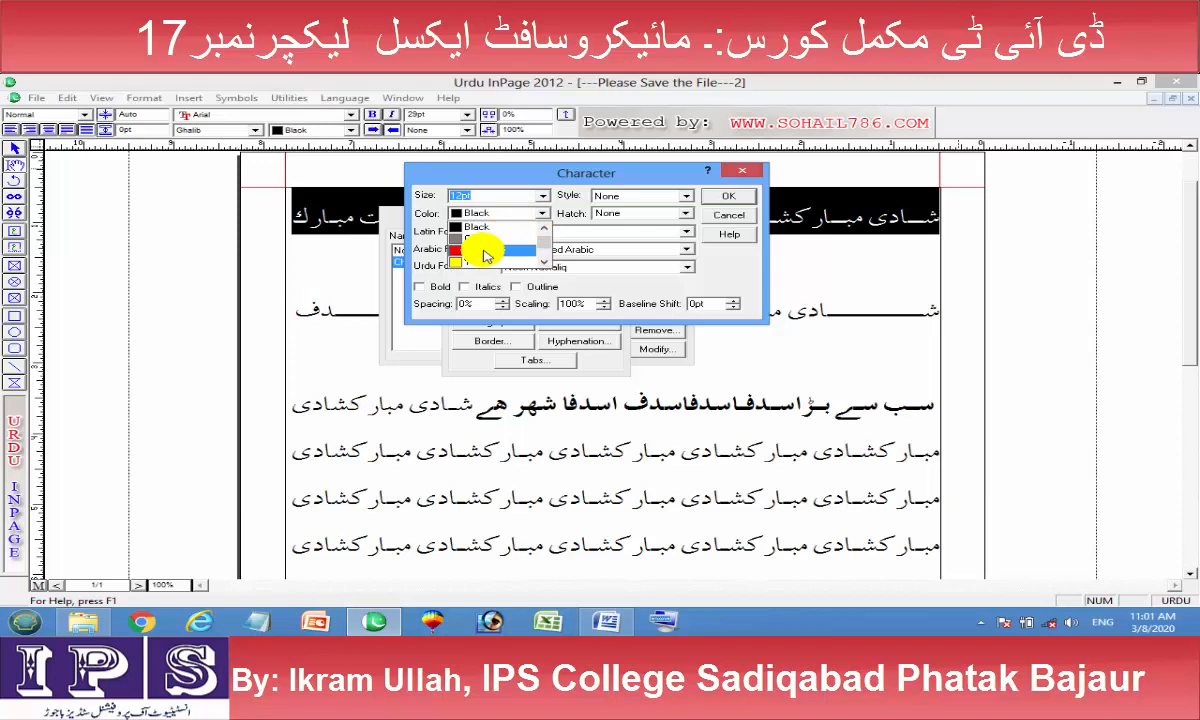
pyautogui.click(486, 252)
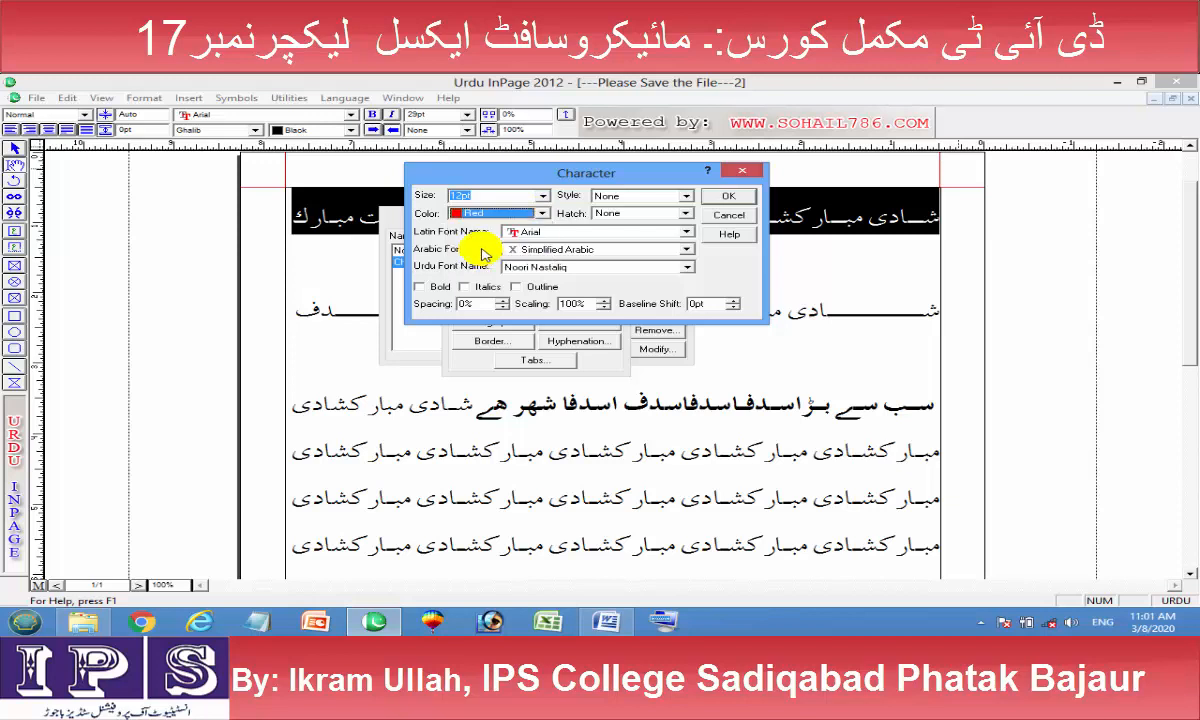
pyautogui.click(542, 195)
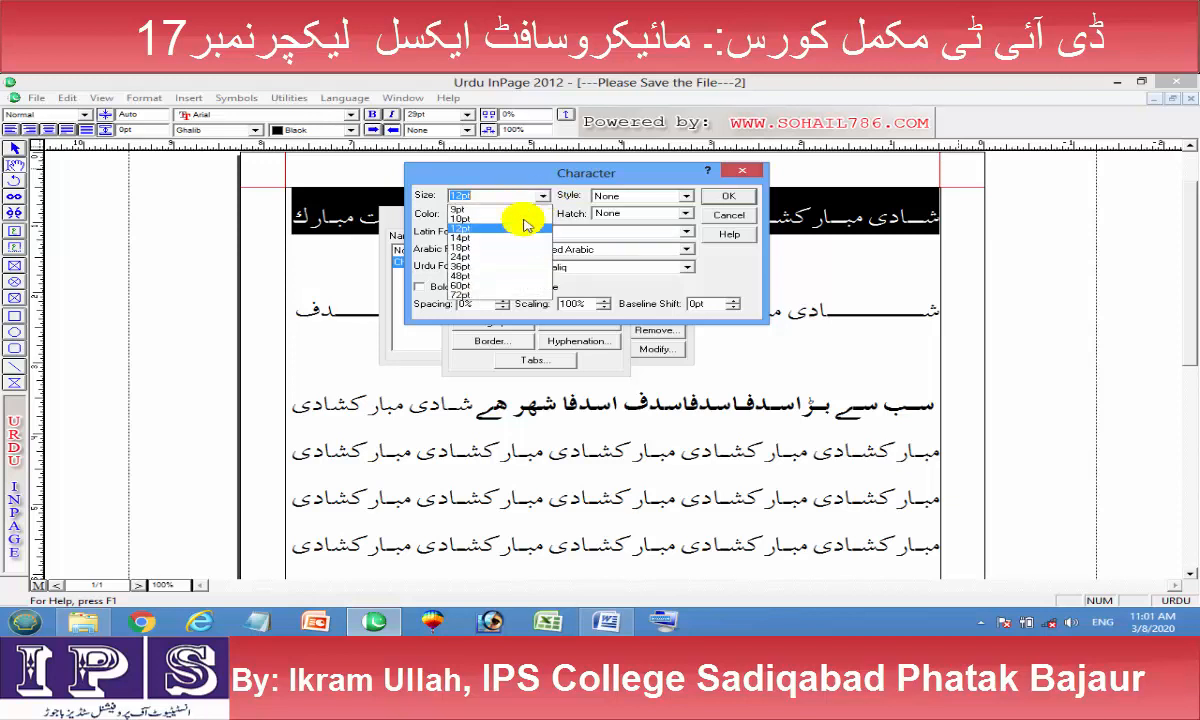
pyautogui.click(479, 278)
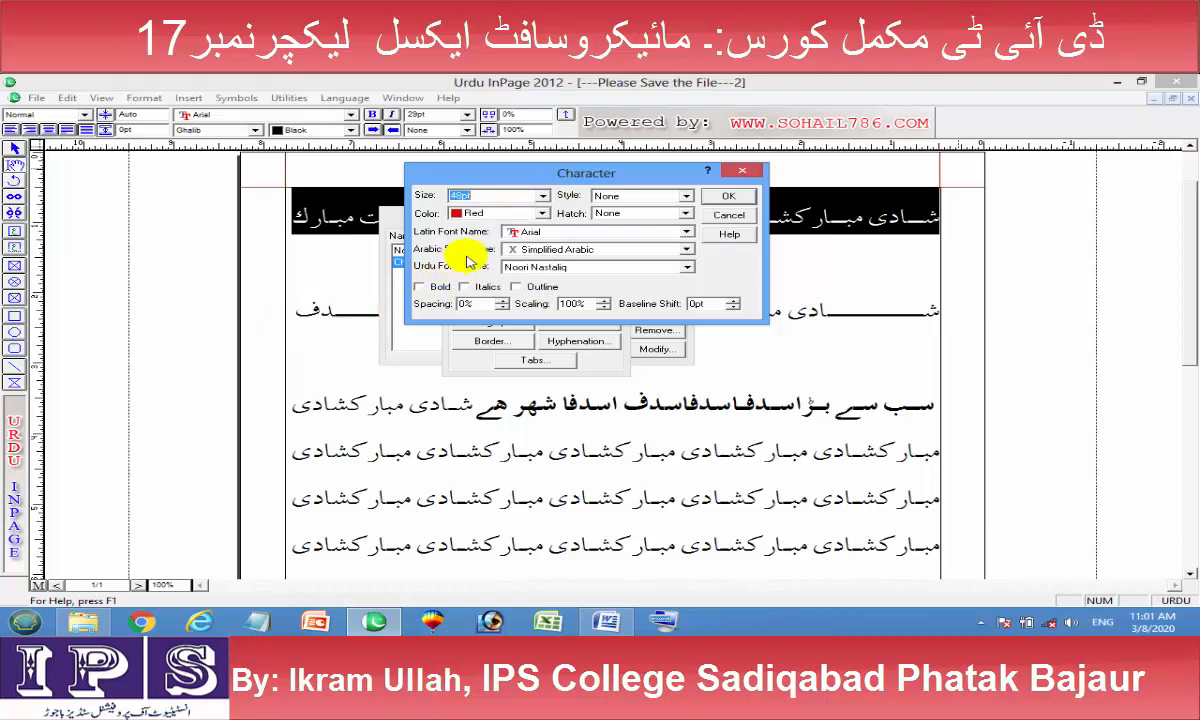
# Set the Chapter Style's character line style to Single and its hatch to None
pyautogui.click(684, 195)
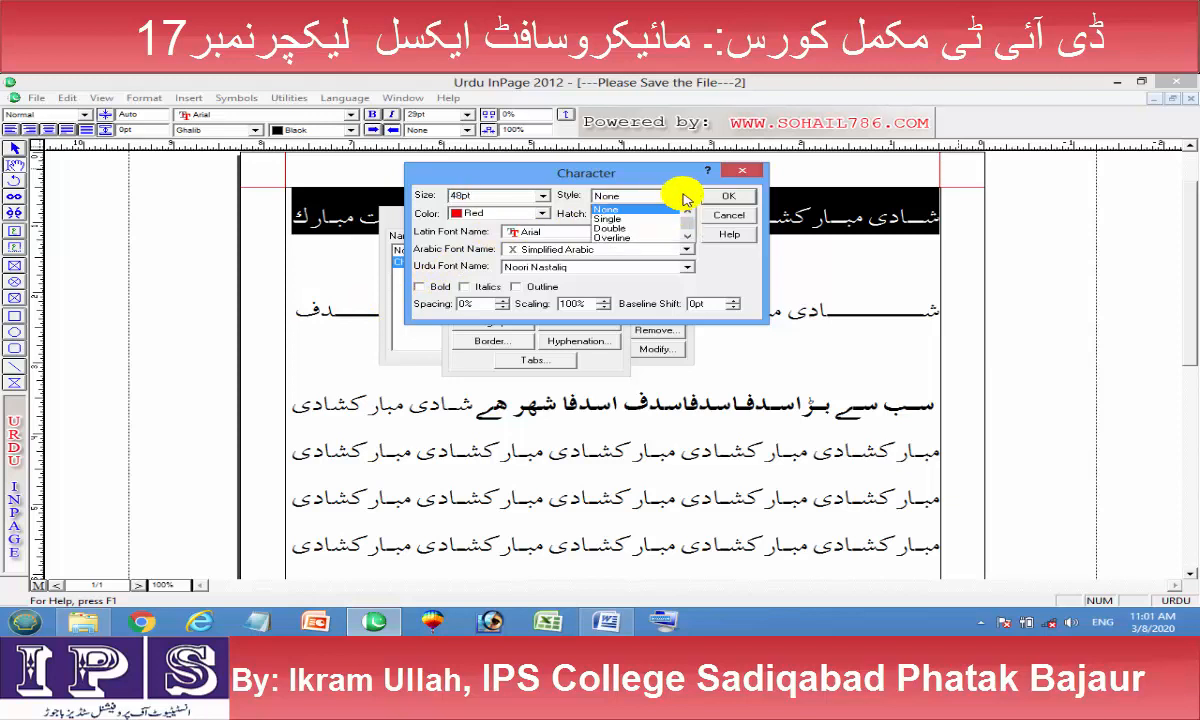
pyautogui.click(629, 218)
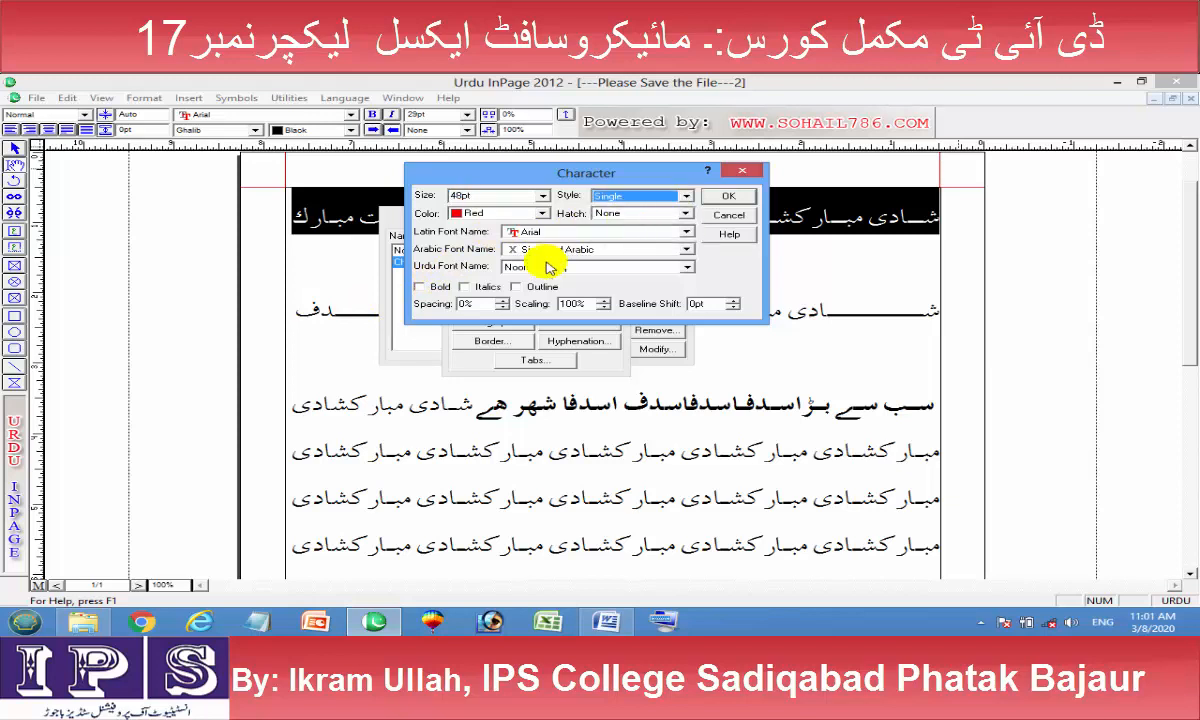
pyautogui.click(686, 213)
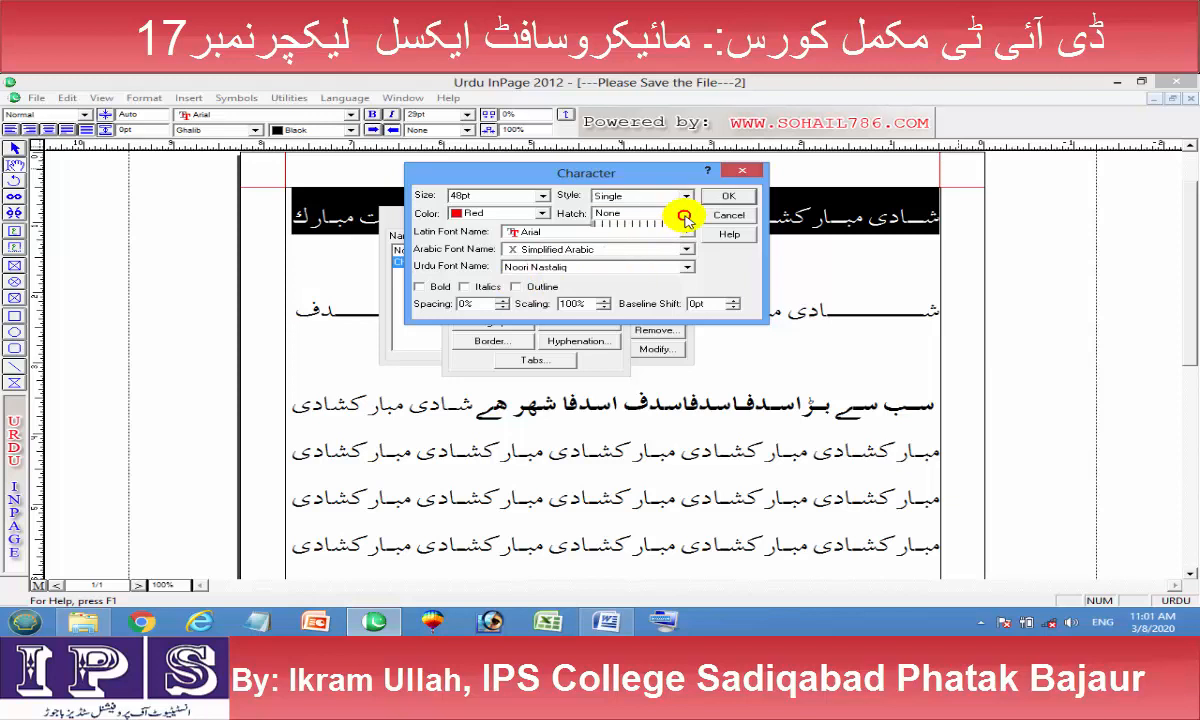
pyautogui.click(640, 227)
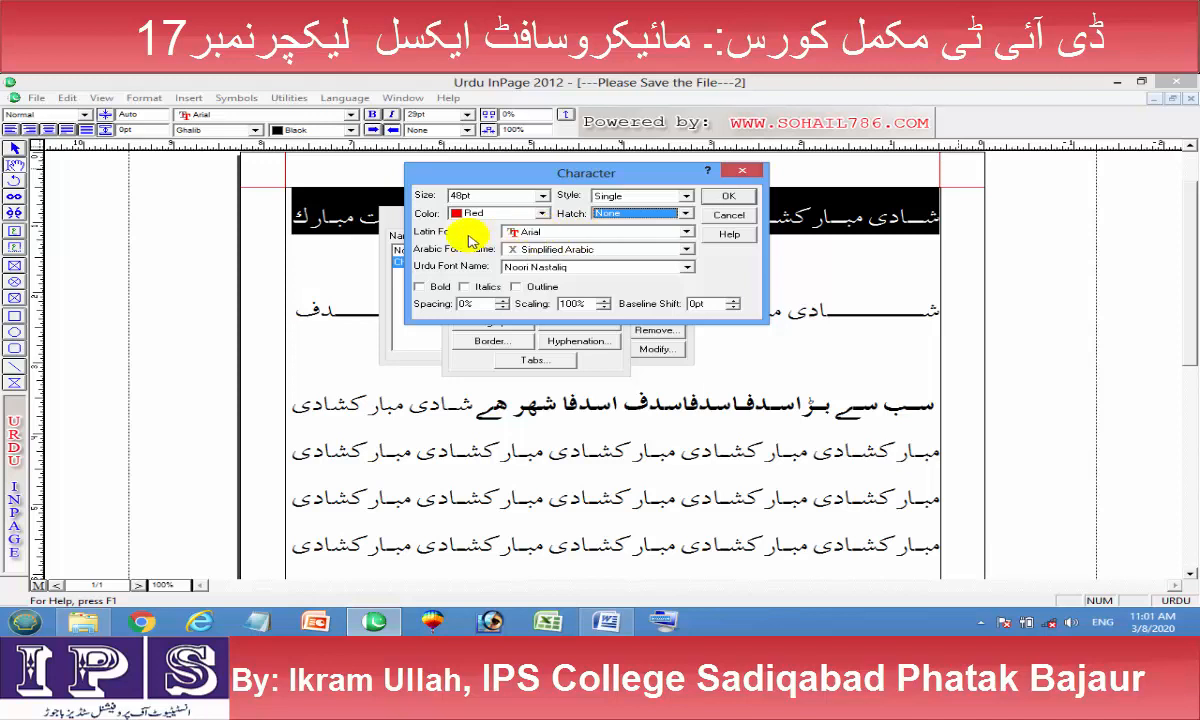
# Set the Chapter Style's Latin font to Urdu Typesetting
pyautogui.click(685, 233)
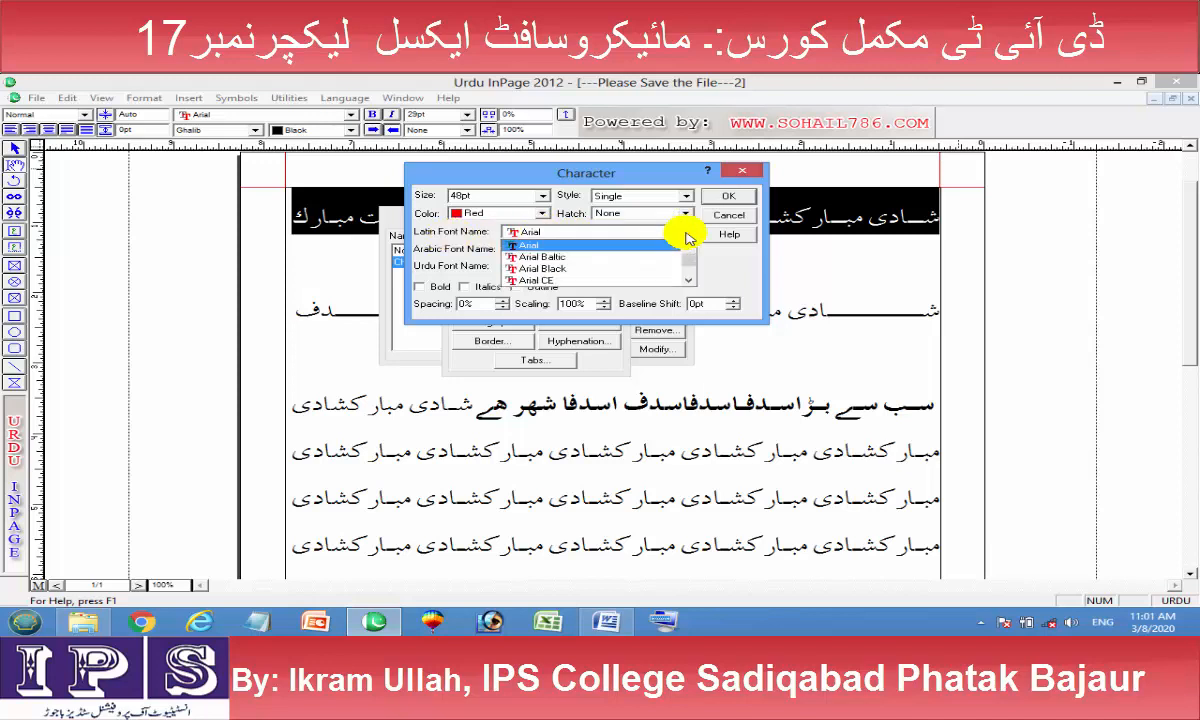
pyautogui.scroll(-1, 585, 255)
pyautogui.scroll(-6, 583, 260)
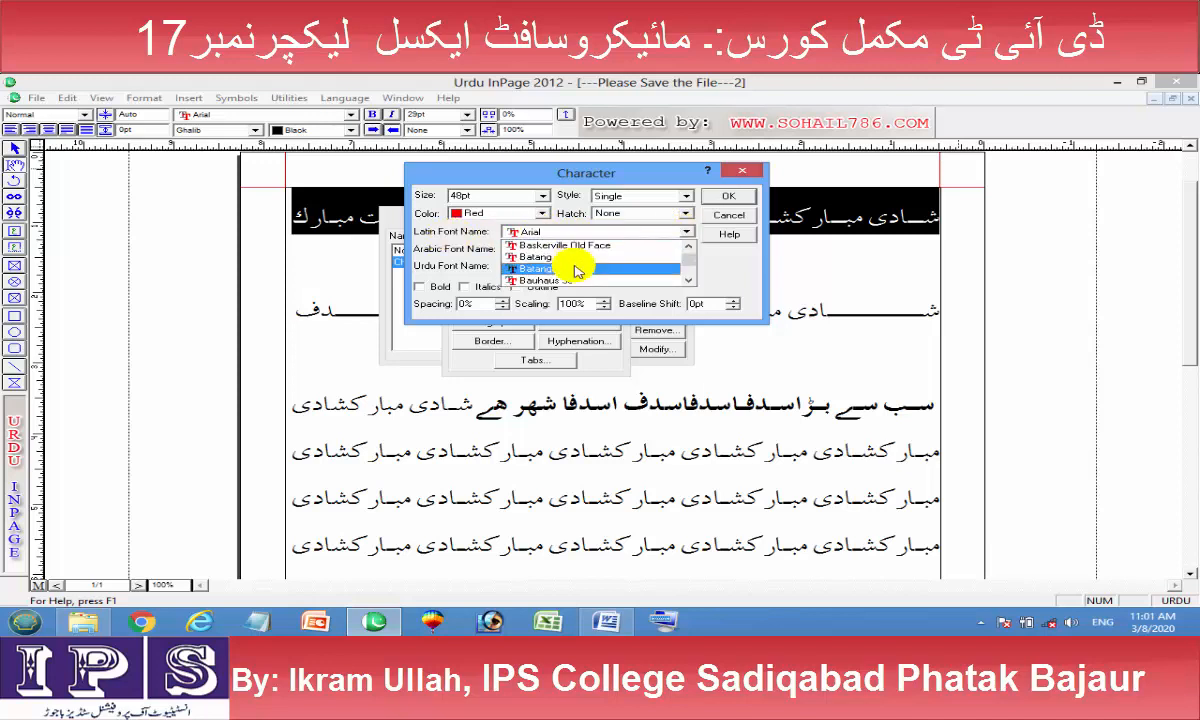
pyautogui.click(535, 242)
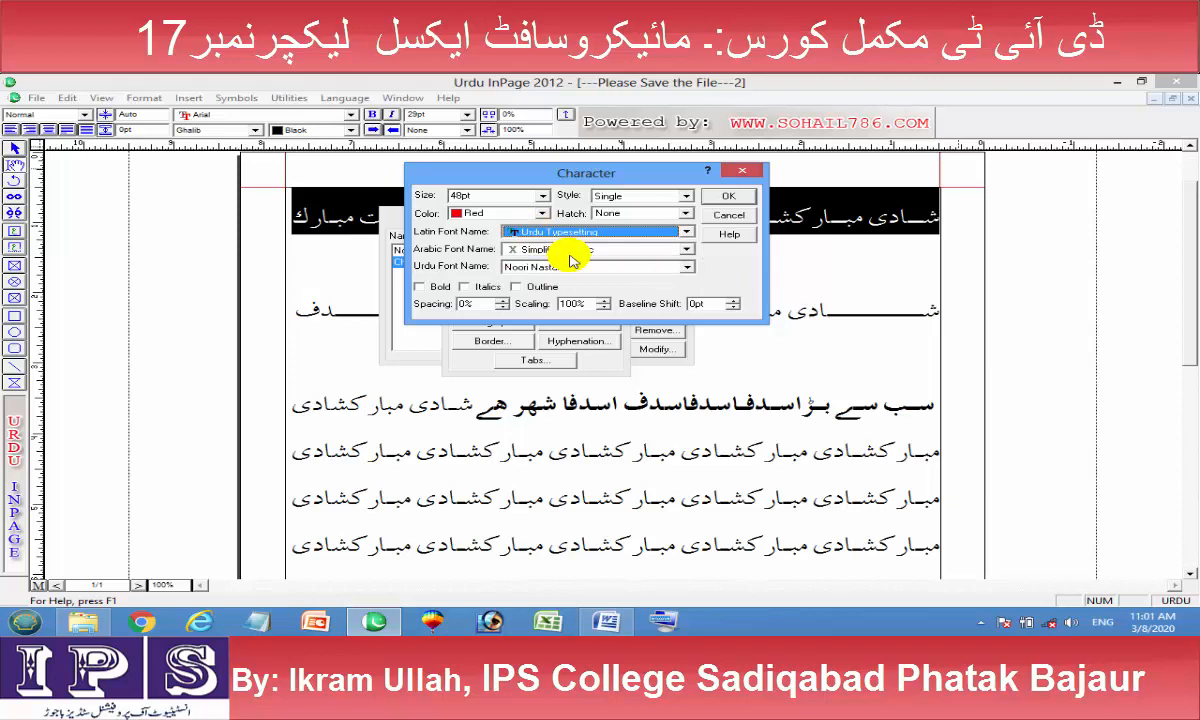
pyautogui.click(687, 232)
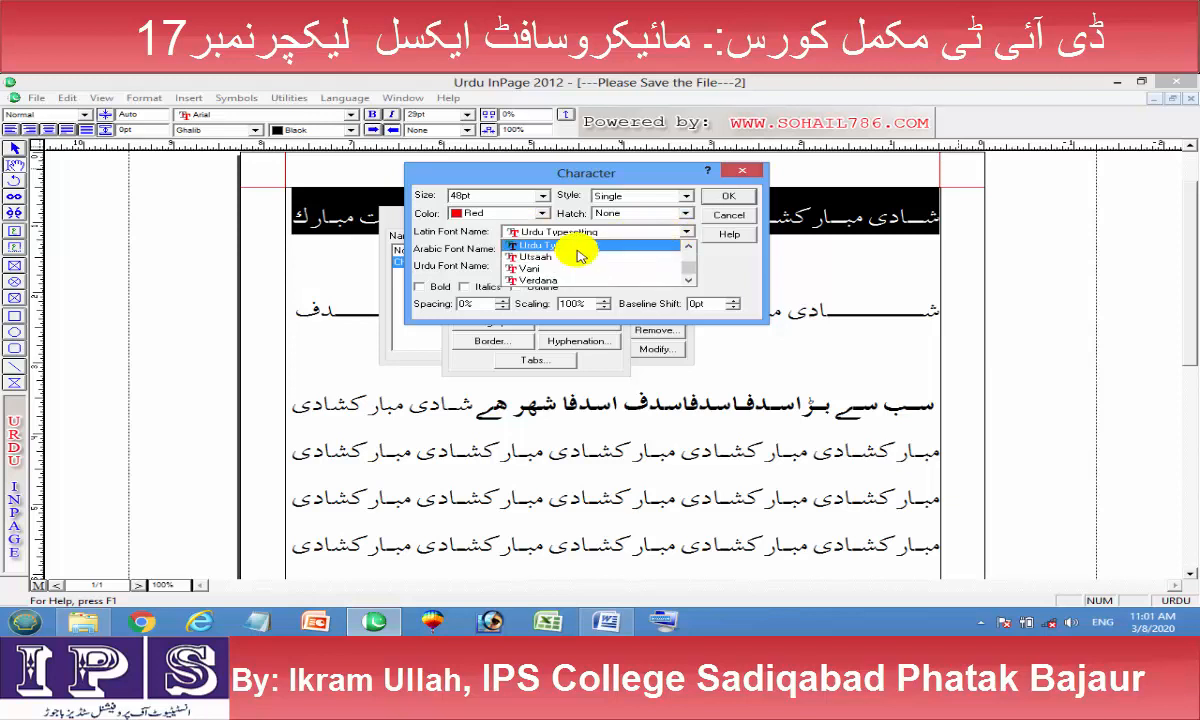
pyautogui.scroll(-3, 578, 256)
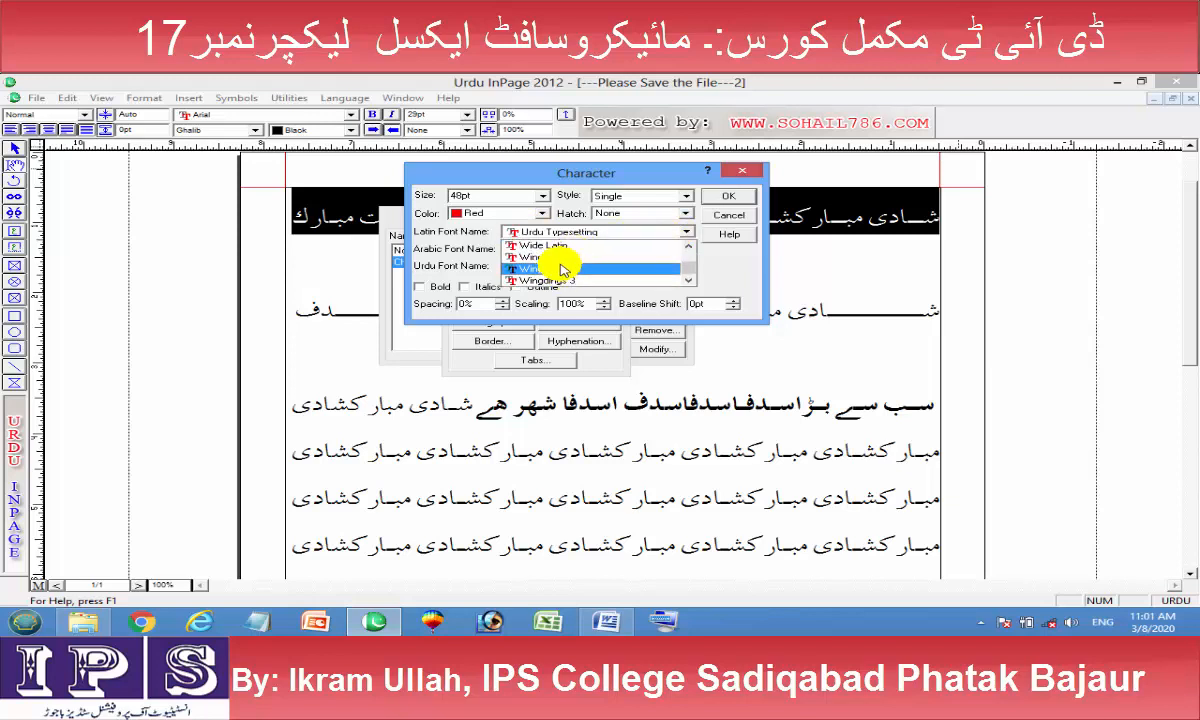
pyautogui.moveTo(686, 257); pyautogui.dragTo(678, 233)
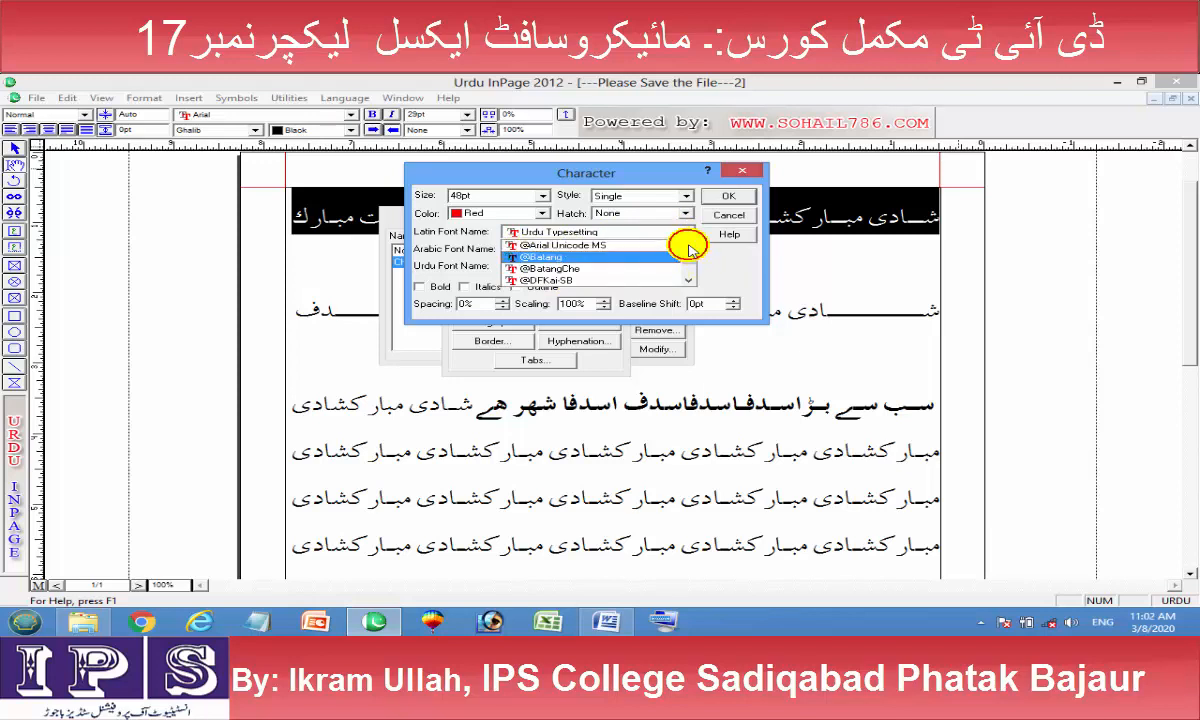
pyautogui.click(562, 233)
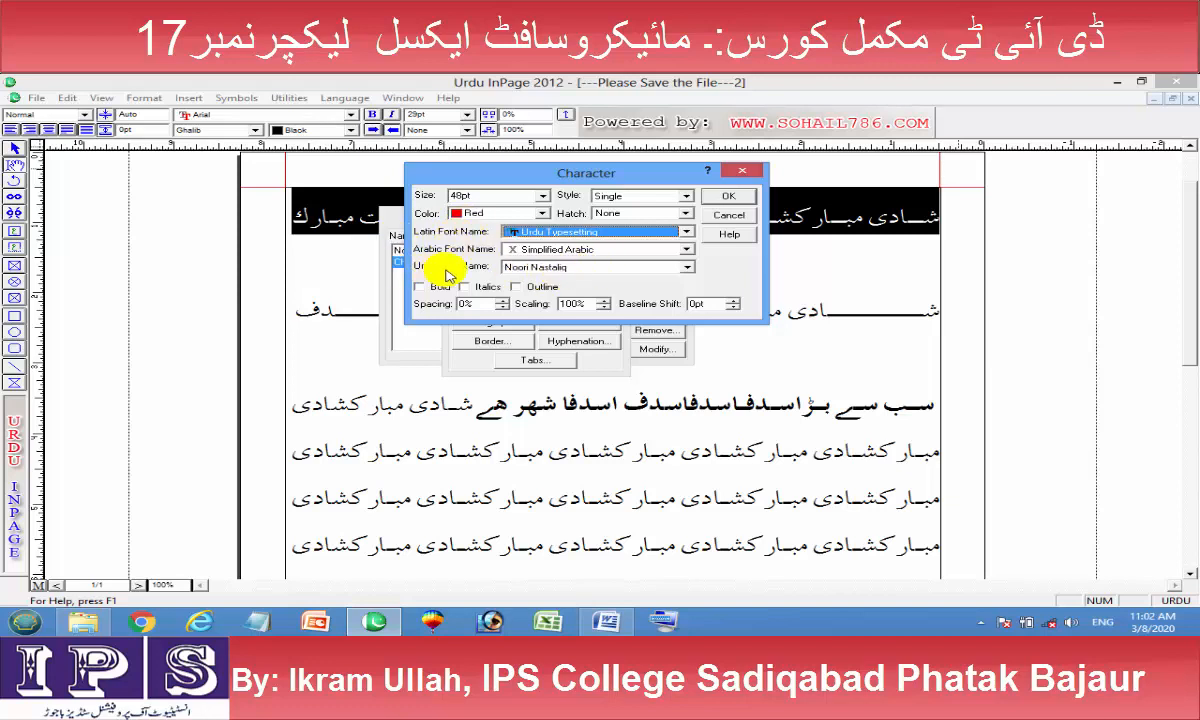
# Set the Chapter Style's Urdu font to Unwan in bold, and save the style sheet definition
pyautogui.click(687, 266)
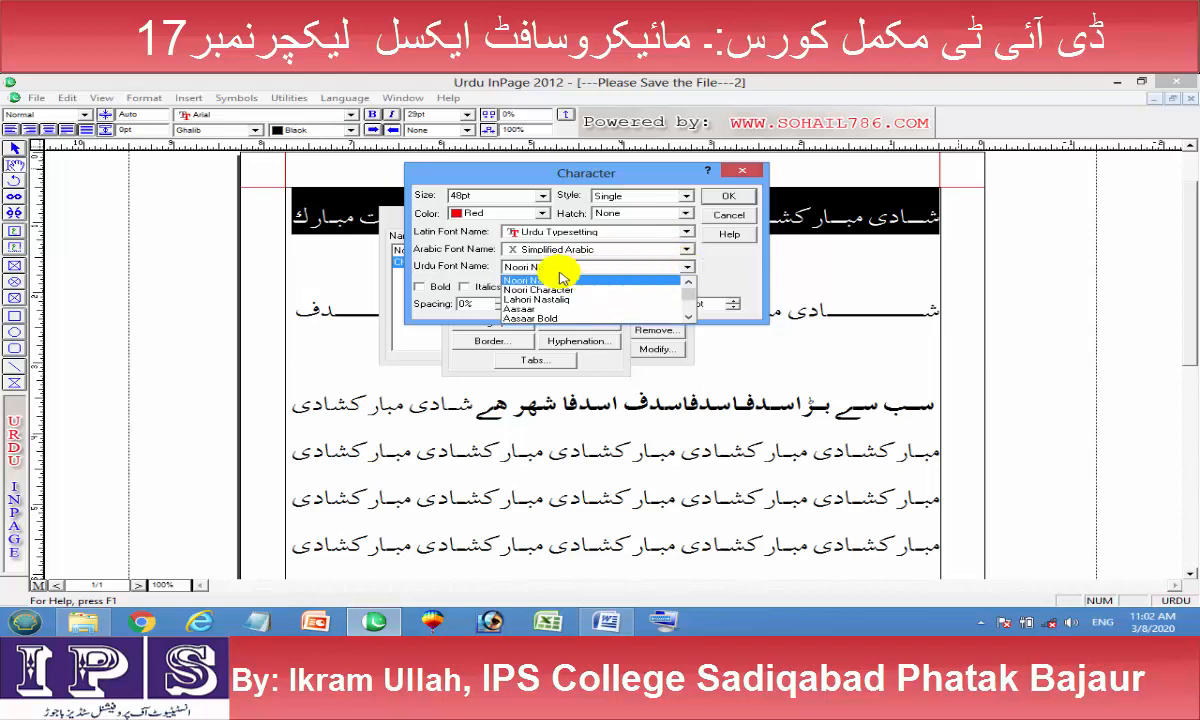
pyautogui.click(523, 267)
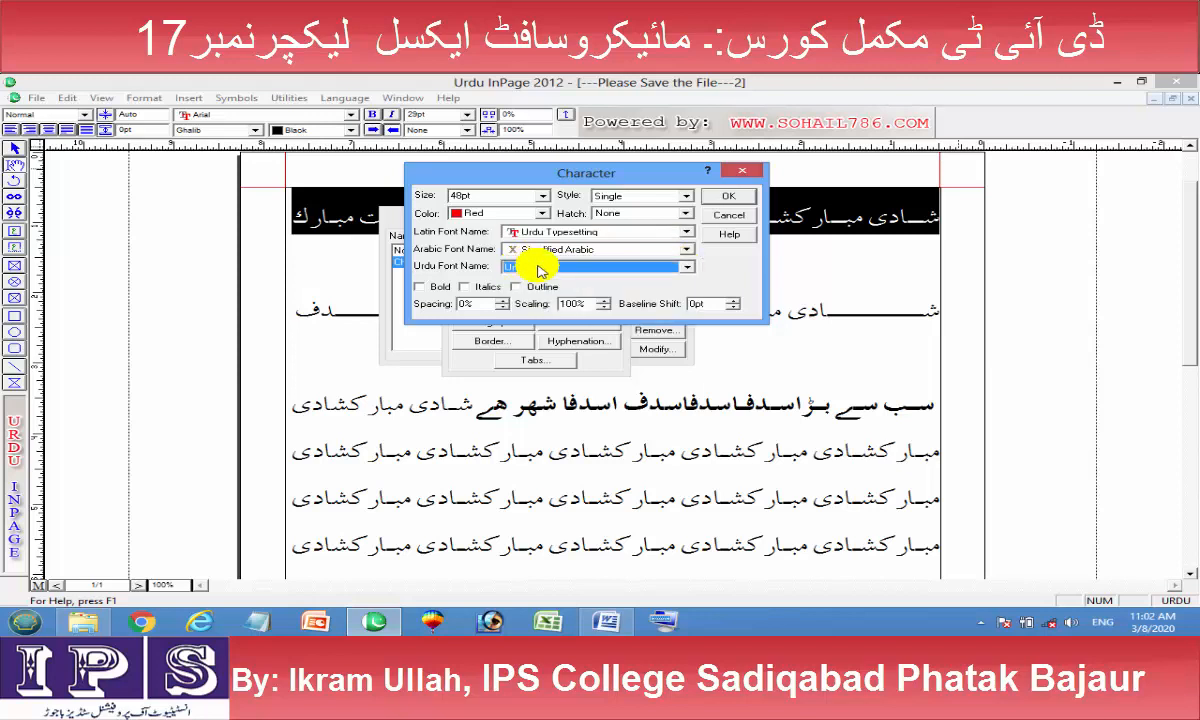
pyautogui.click(417, 287)
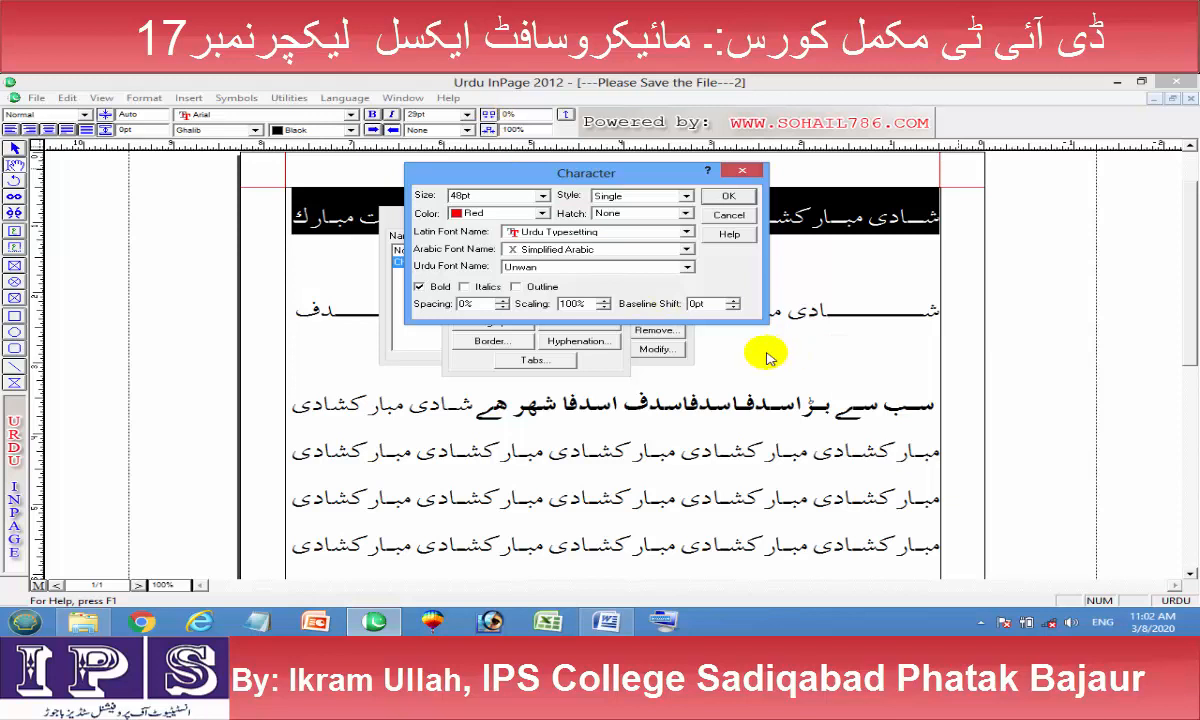
pyautogui.click(724, 195)
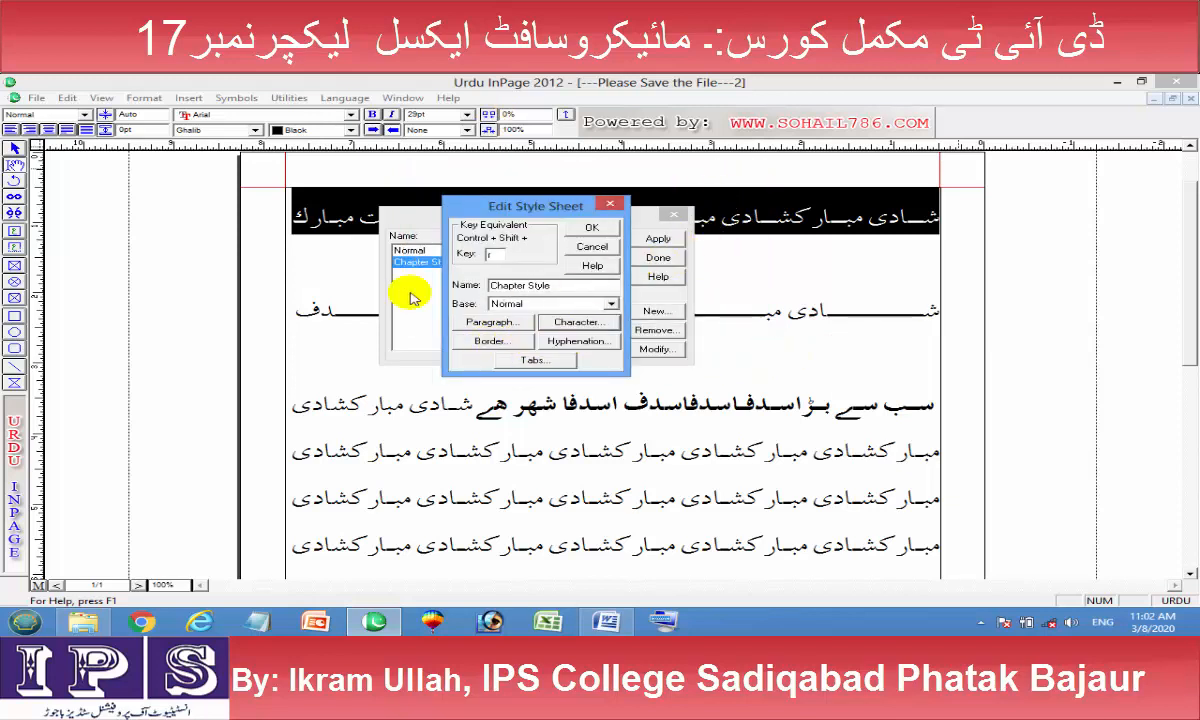
pyautogui.click(577, 231)
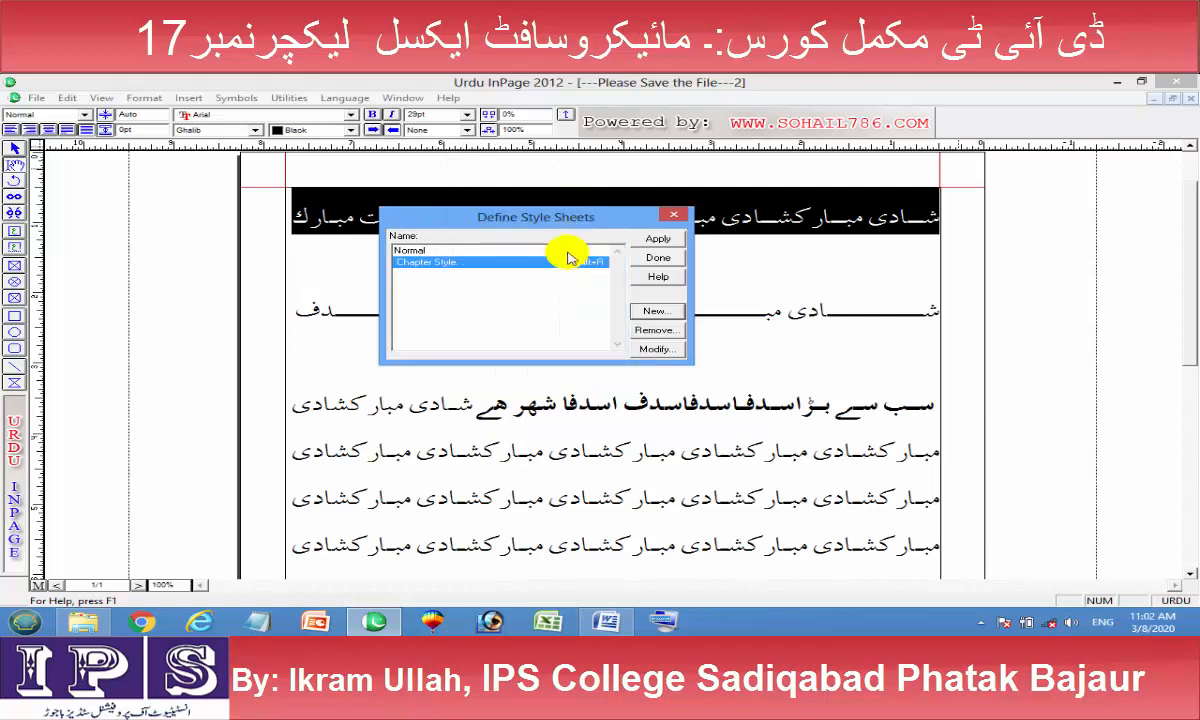
pyautogui.click(657, 257)
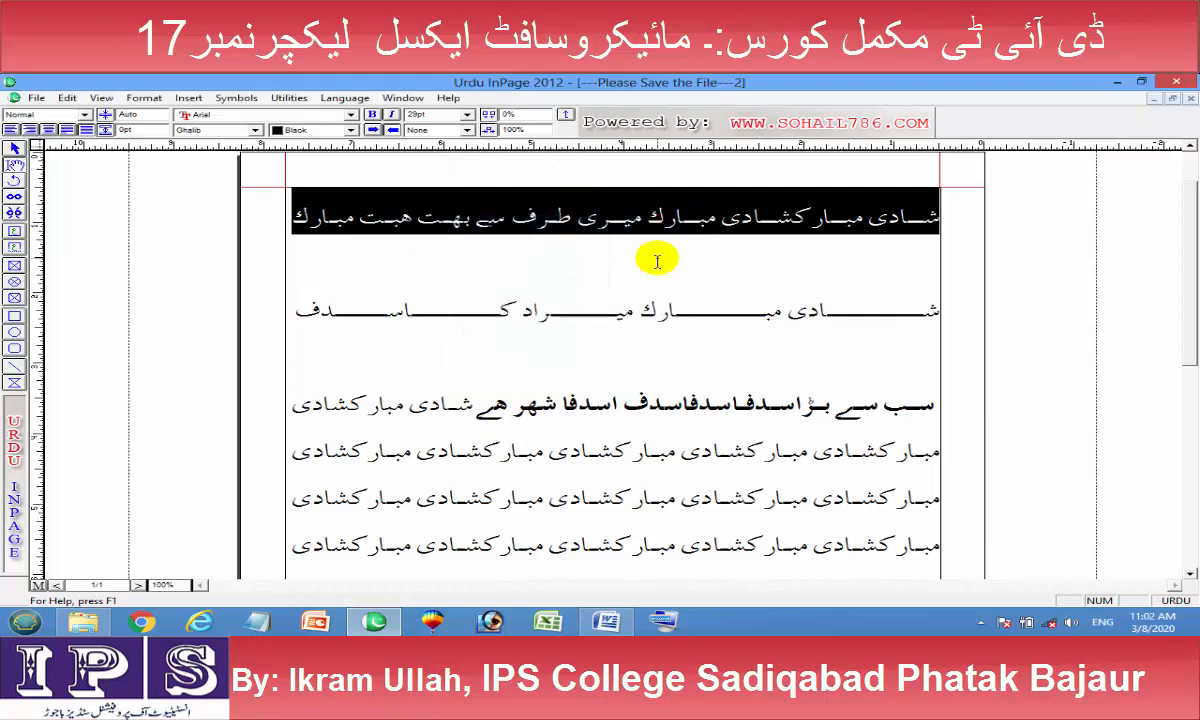
# Try to apply the Chapter Style to the selected first line, and break that line in two within the word طرف
pyautogui.click(86, 114)
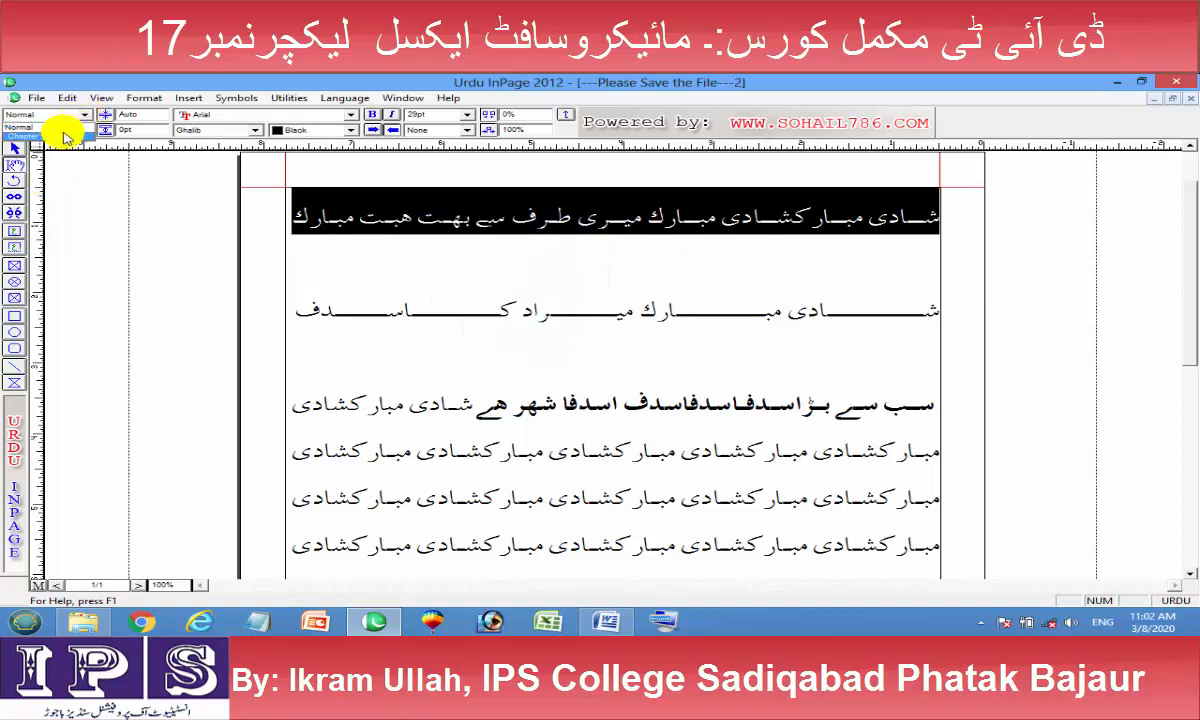
pyautogui.click(65, 136)
pyautogui.click(550, 216)
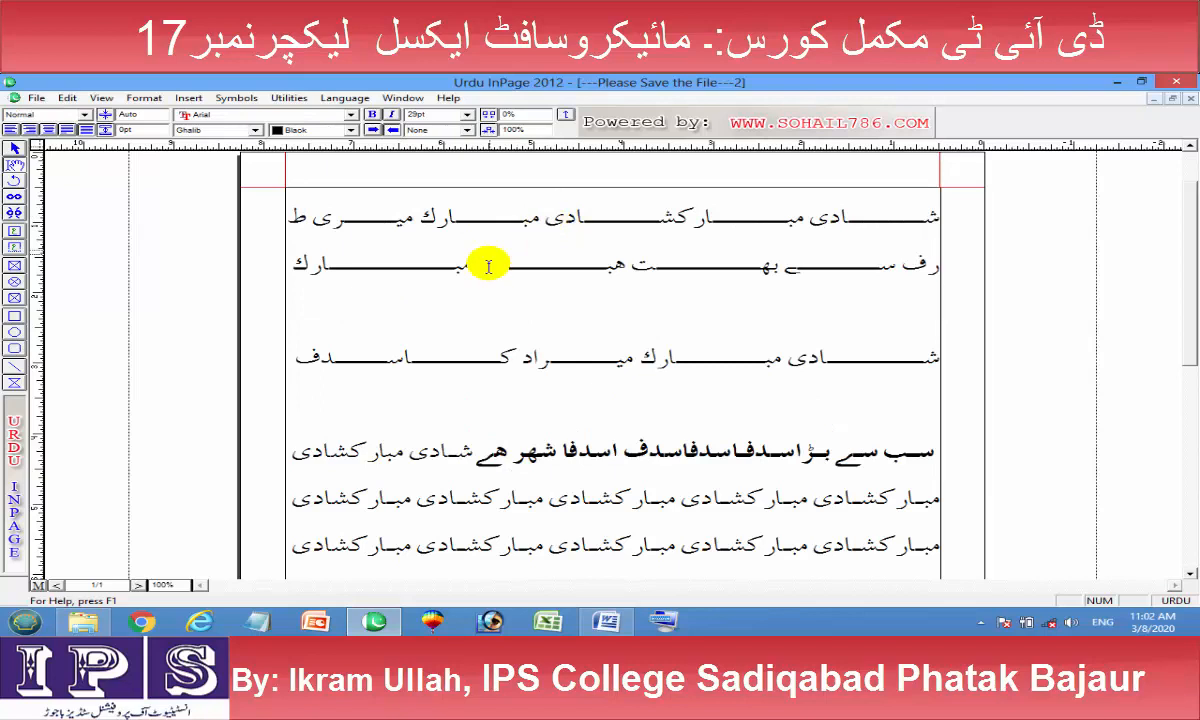
# Right-align the text lines above the paragraph with the bold opening words
pyautogui.moveTo(302, 351); pyautogui.dragTo(1080, 174)
pyautogui.scroll(1, 700, 180)
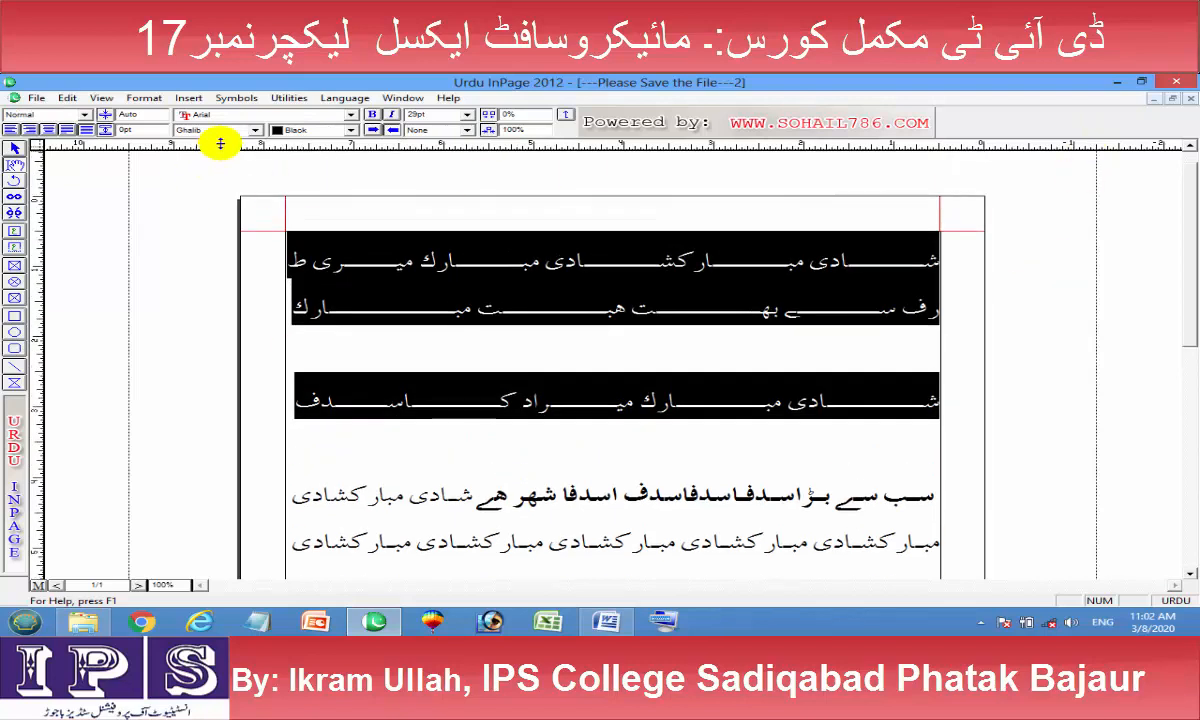
pyautogui.click(12, 129)
pyautogui.click(490, 330)
# Insert two line breaks at the end of the first text line
pyautogui.moveTo(511, 246); pyautogui.dragTo(1090, 232)
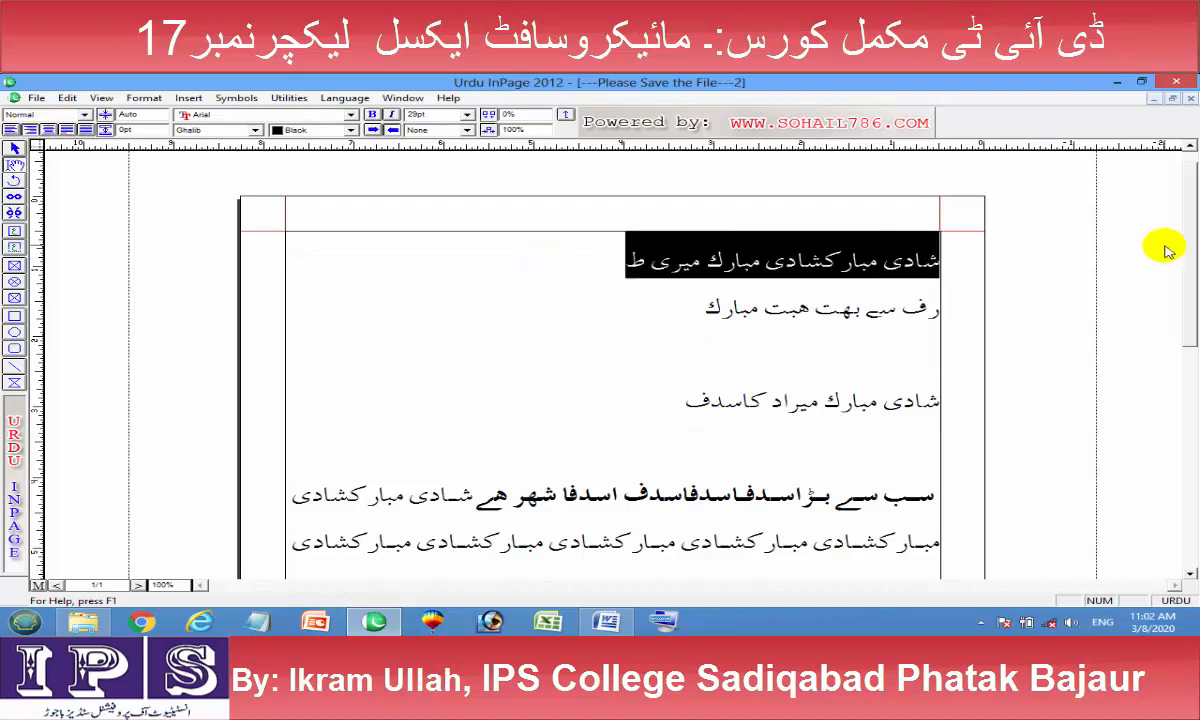
pyautogui.click(676, 307)
pyautogui.click(600, 263)
pyautogui.press('Return')
pyautogui.press('Return')
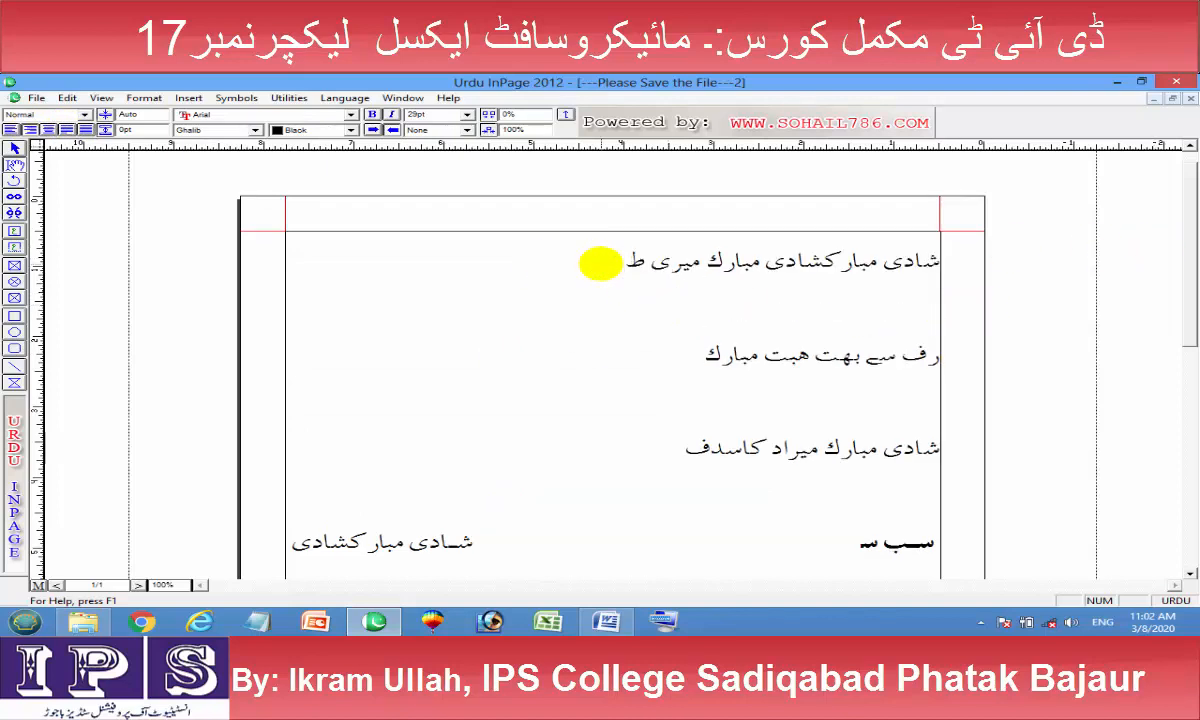
# Replace the first line's text with the chapter heading "پاب نمبر: ۱"
pyautogui.moveTo(600, 263); pyautogui.dragTo(1157, 230)
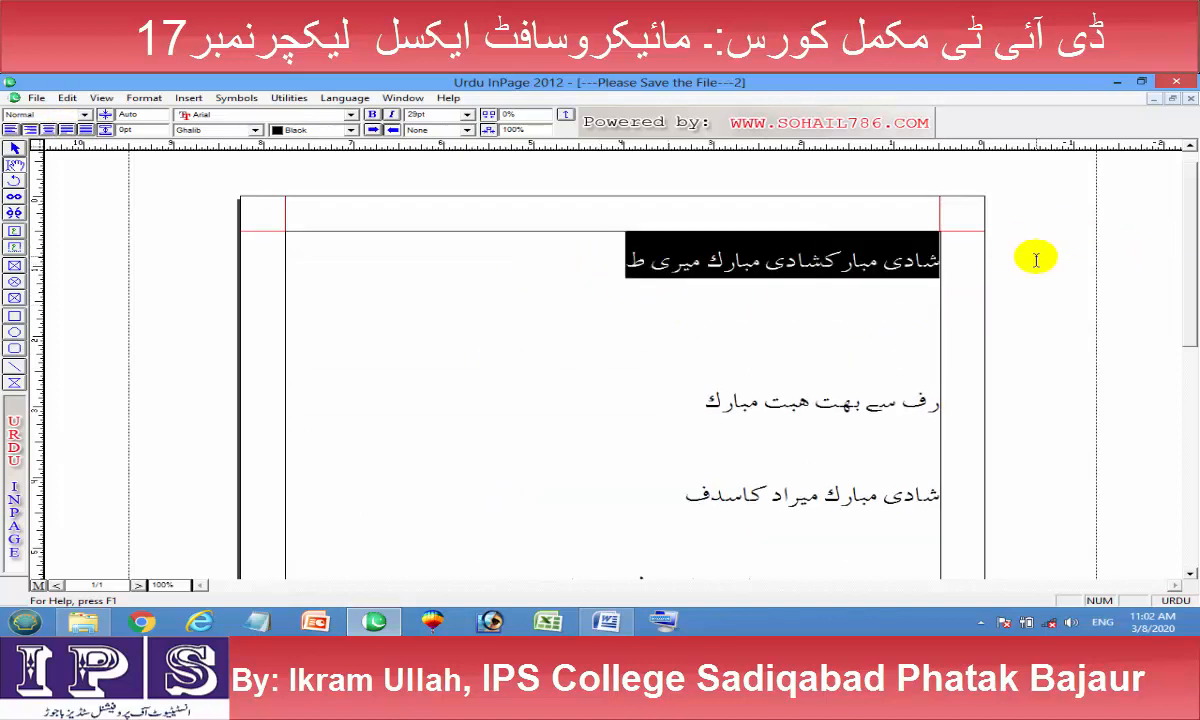
pyautogui.write('ٹھاپ')
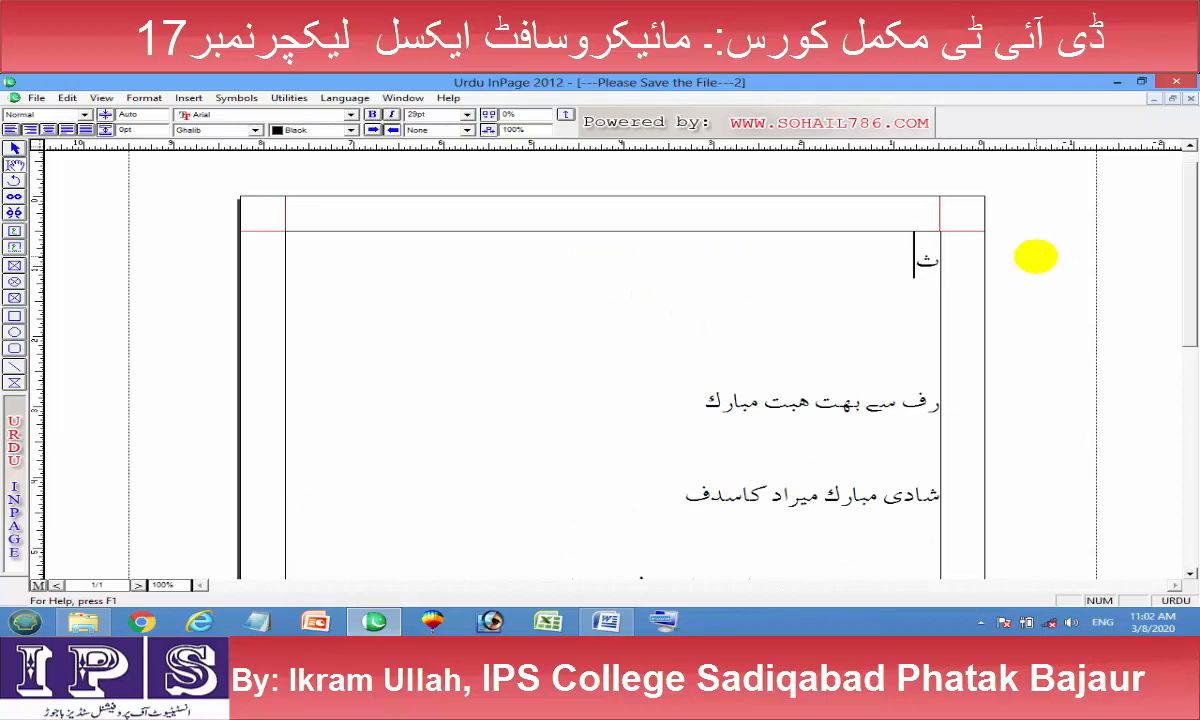
pyautogui.write('پ')
pyautogui.write('پا')
pyautogui.write('ب نمبر: ۱')
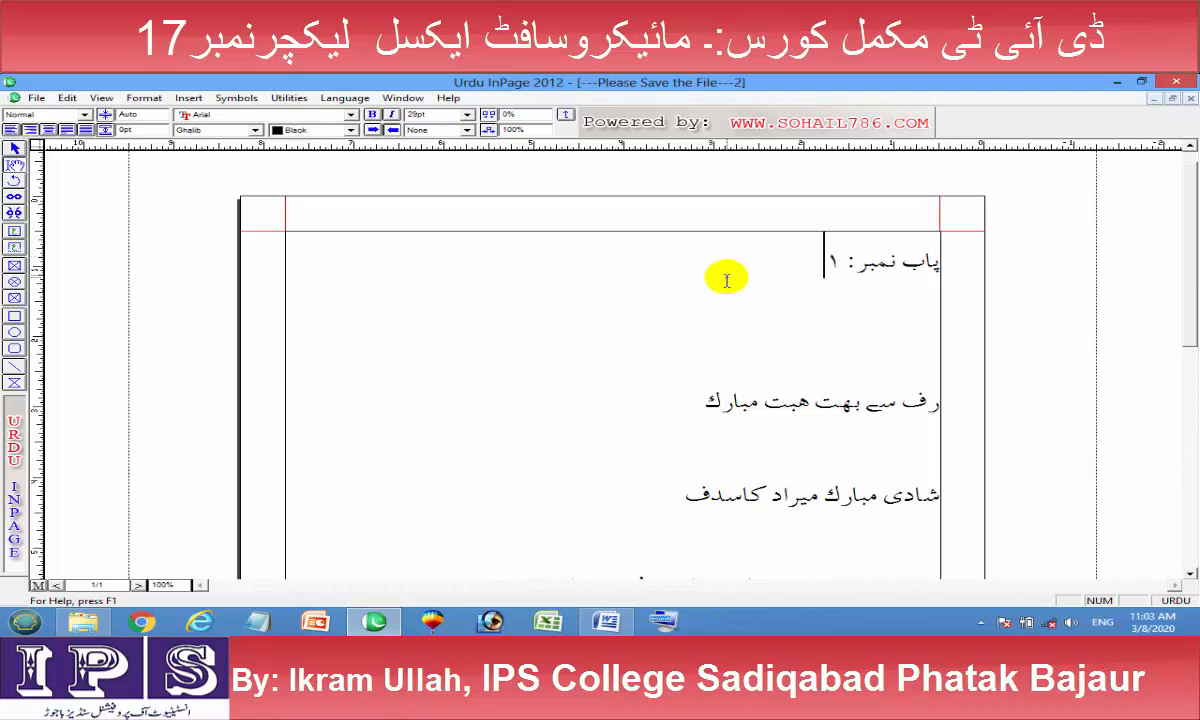
# Apply the Chapter Style to the heading "پاب نمبر: ۱" and place the cursor on the blank line beneath it
pyautogui.moveTo(723, 268); pyautogui.dragTo(1127, 245)
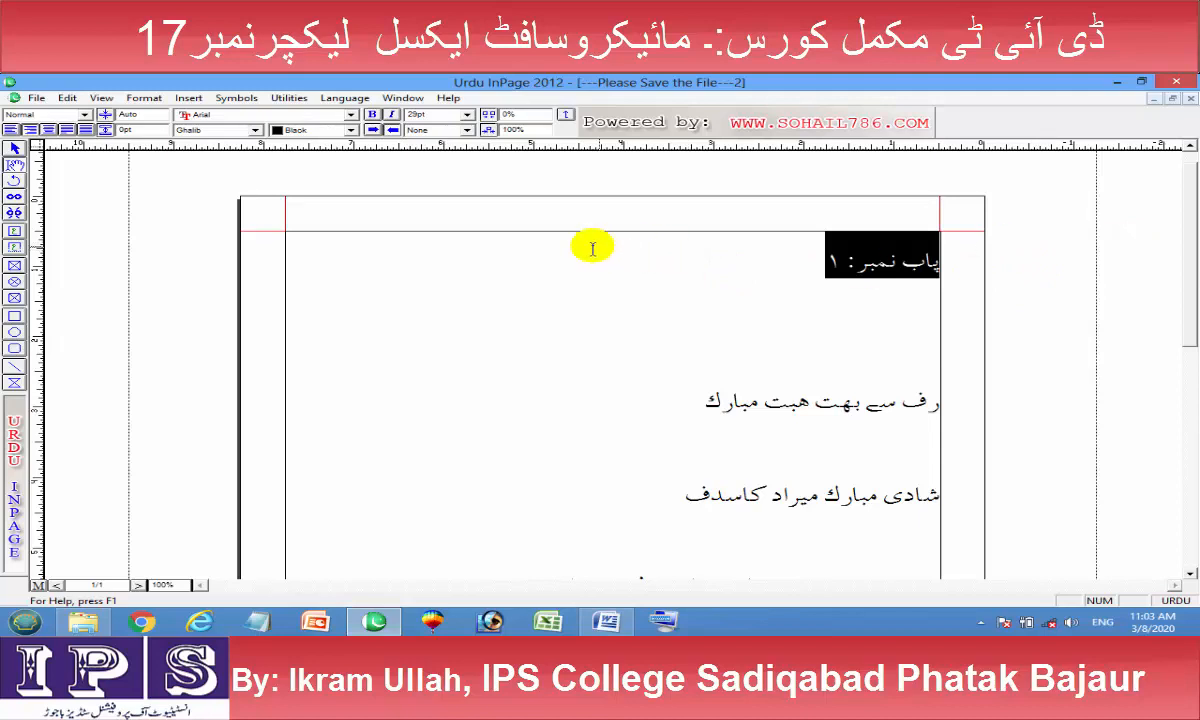
pyautogui.click(85, 115)
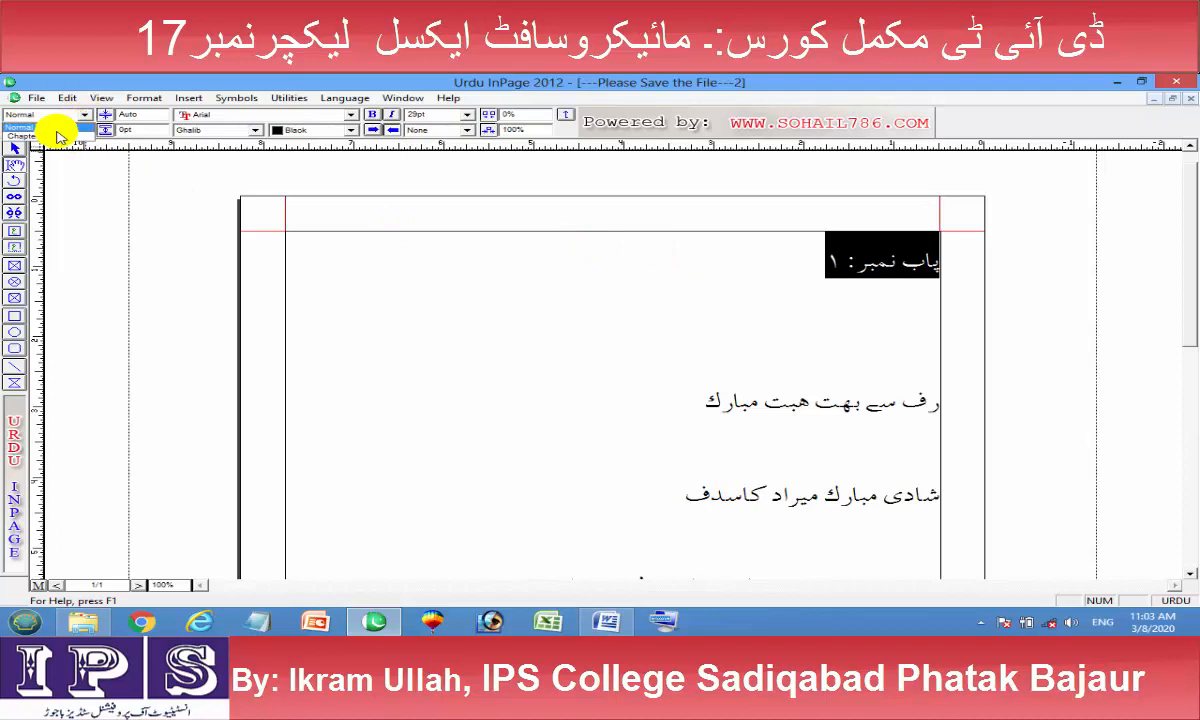
pyautogui.click(60, 142)
pyautogui.click(592, 303)
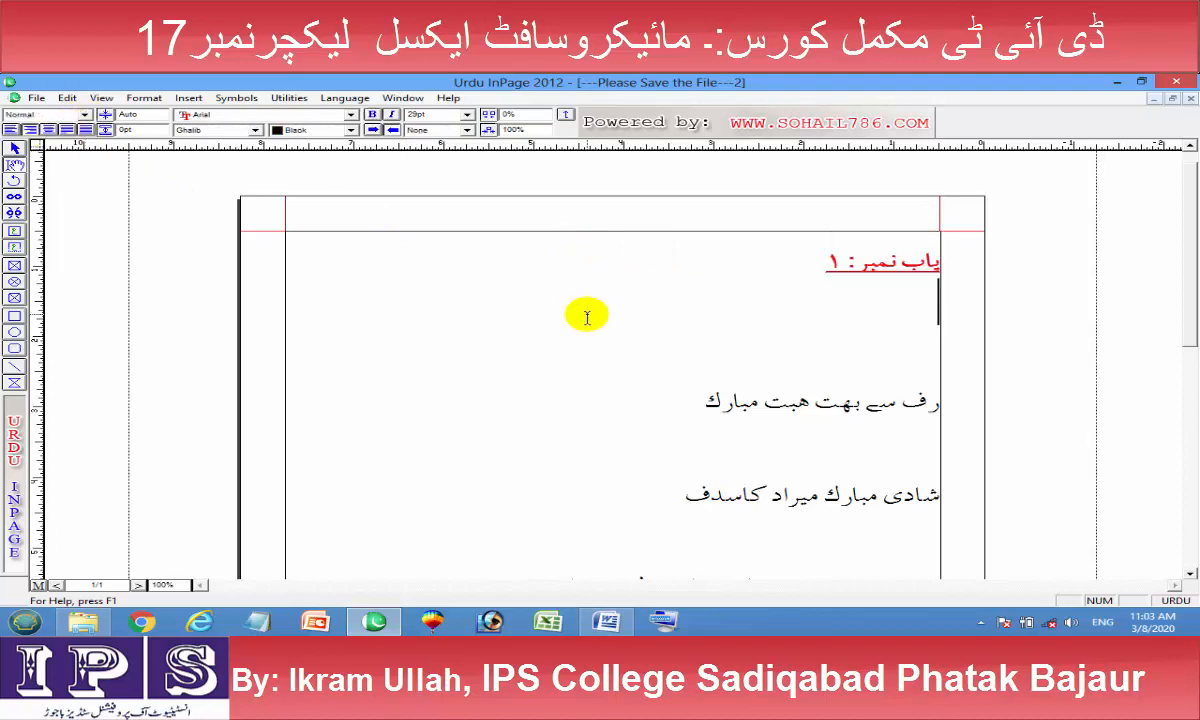